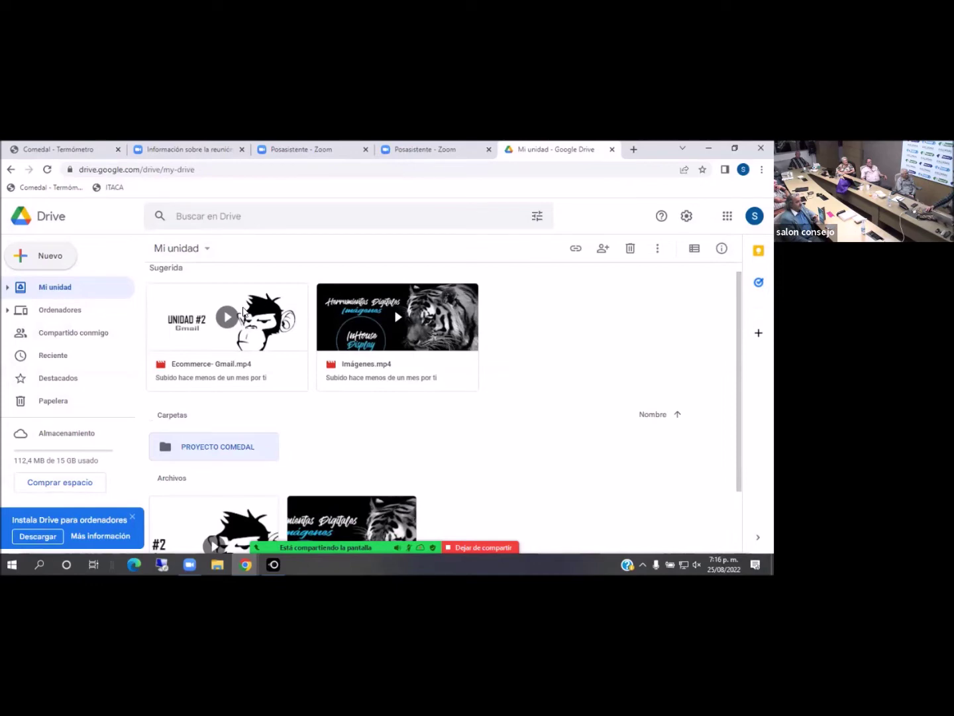
Send the Imágenes.mp4 and Ecommerce- Gmail.mp4 videos to the trash with Quitar
click(243, 310)
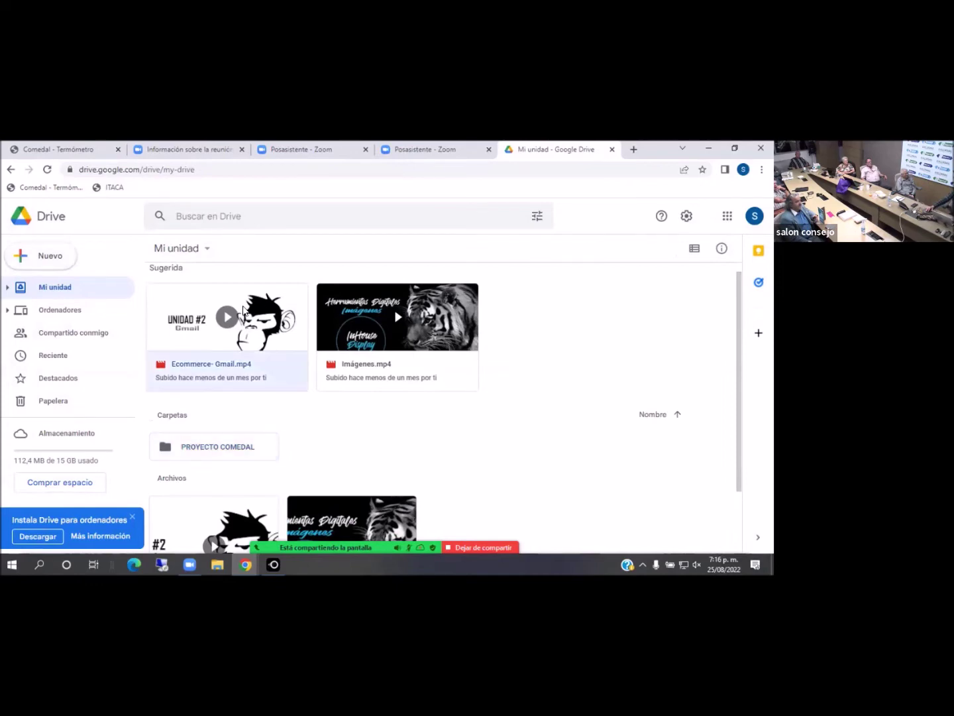
right_click(245, 309)
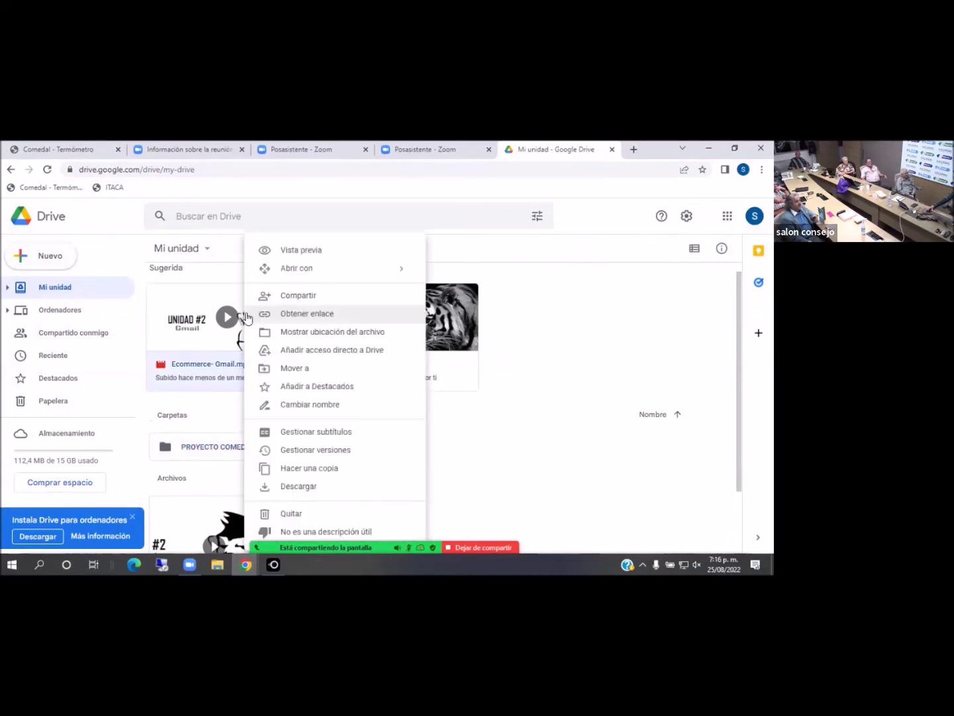
click(594, 427)
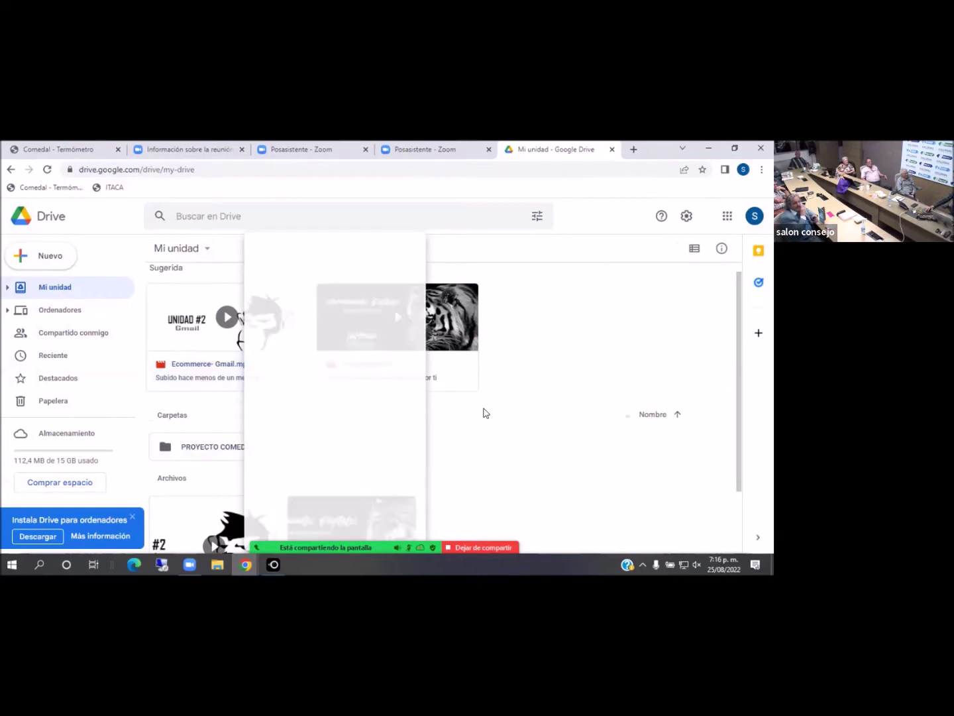
click(449, 325)
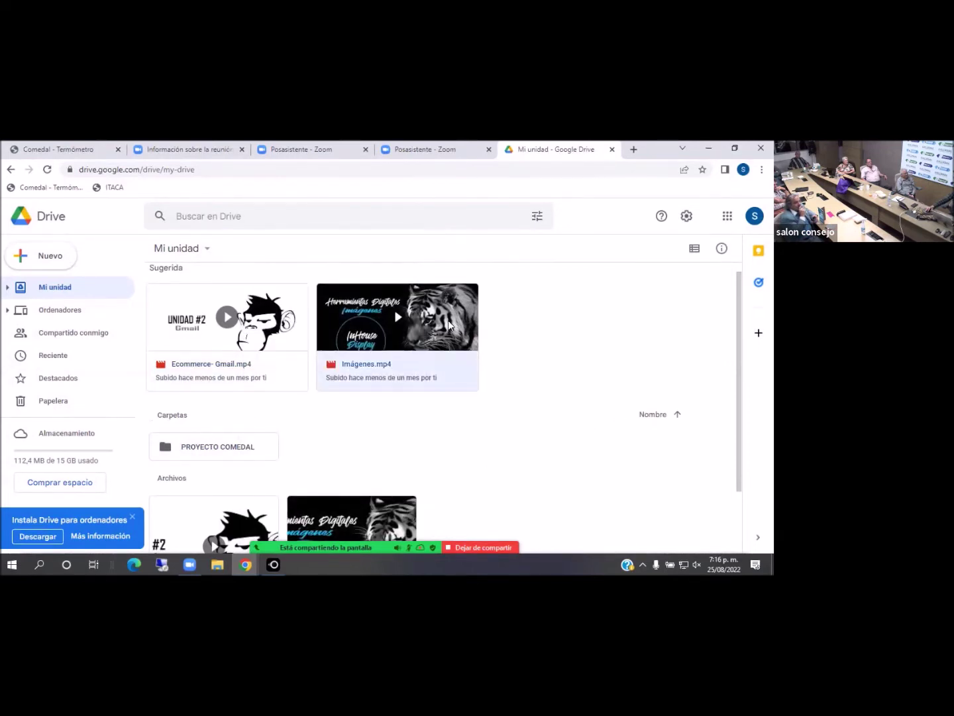
right_click(507, 508)
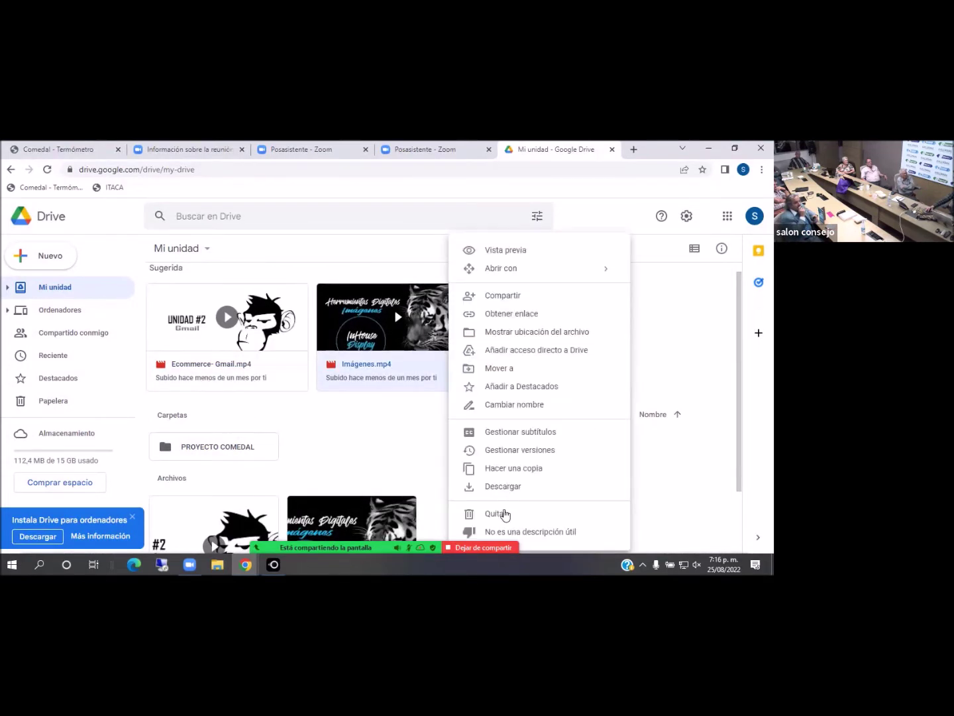
click(505, 514)
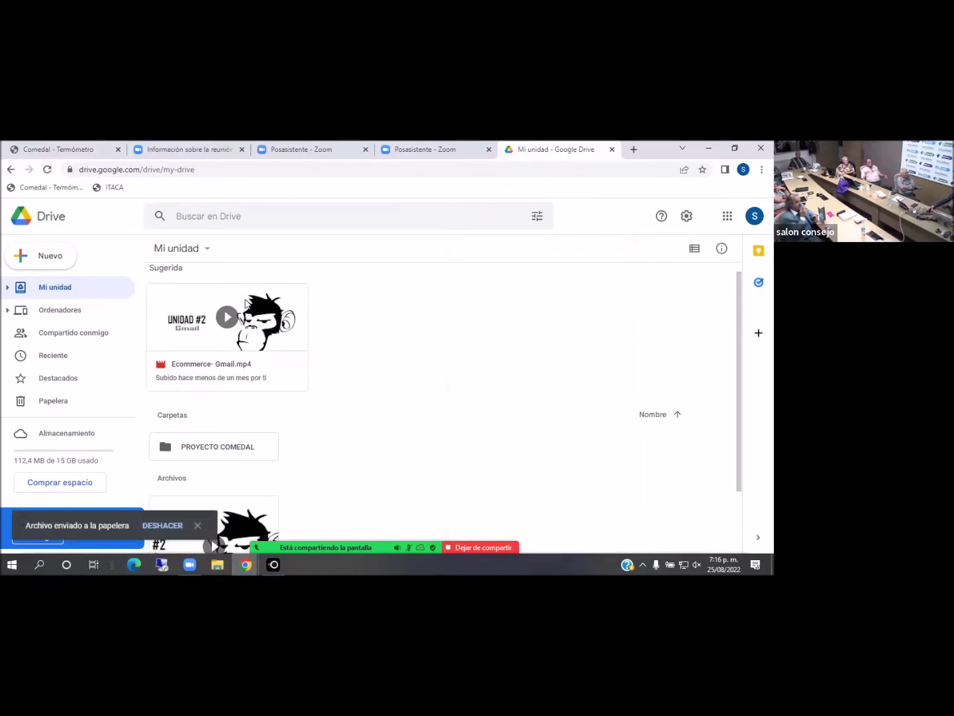
right_click(244, 317)
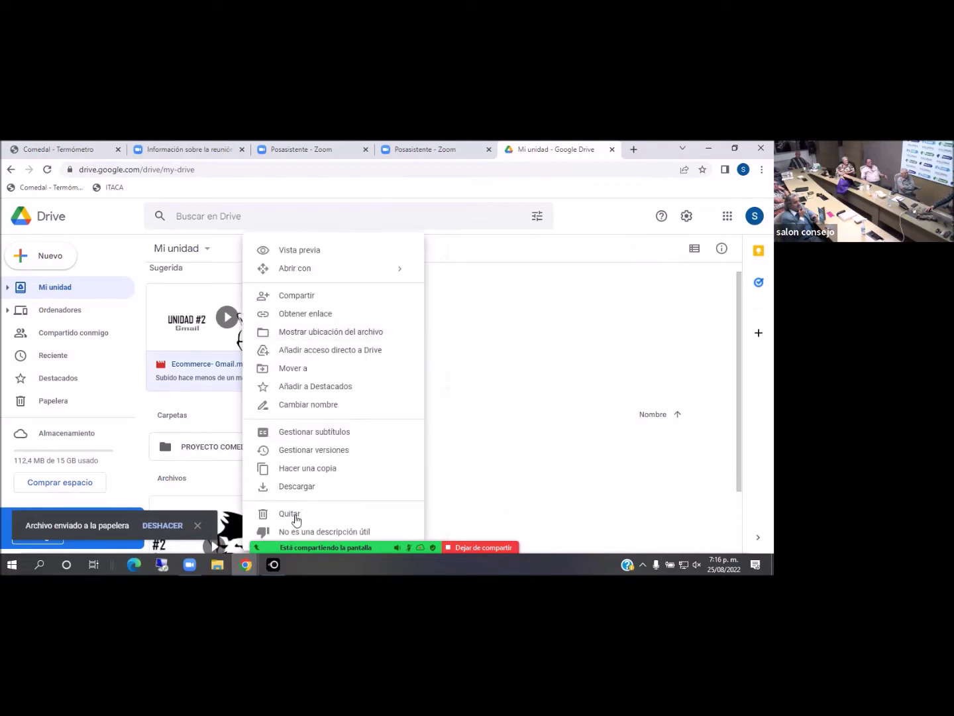
click(296, 518)
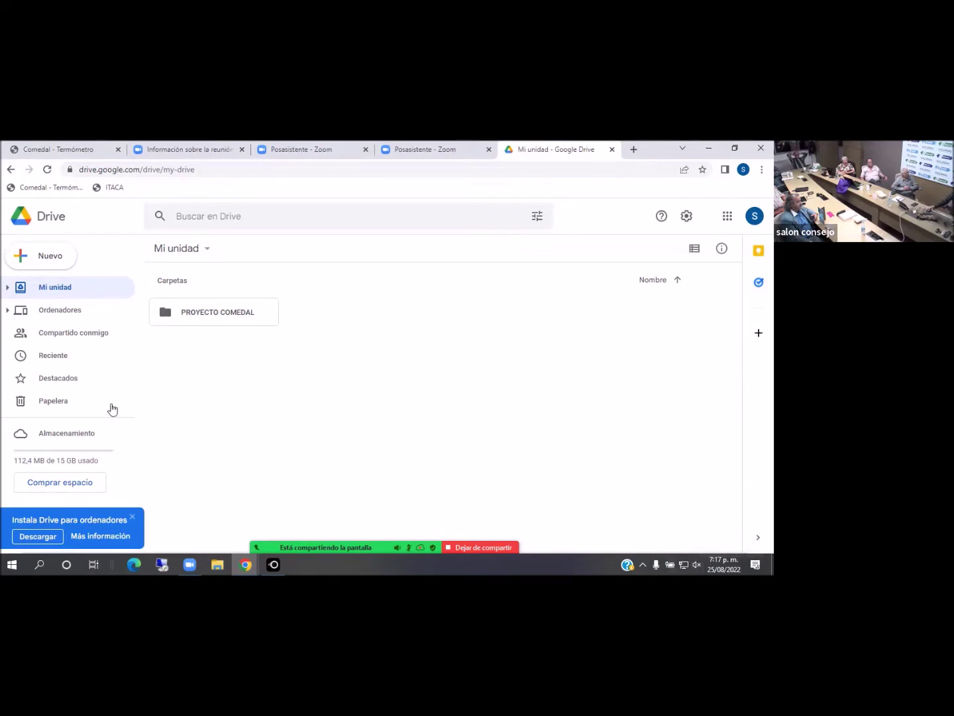
Make a new folder called MEXICO from Nuevo > Nueva carpeta and open it
click(57, 265)
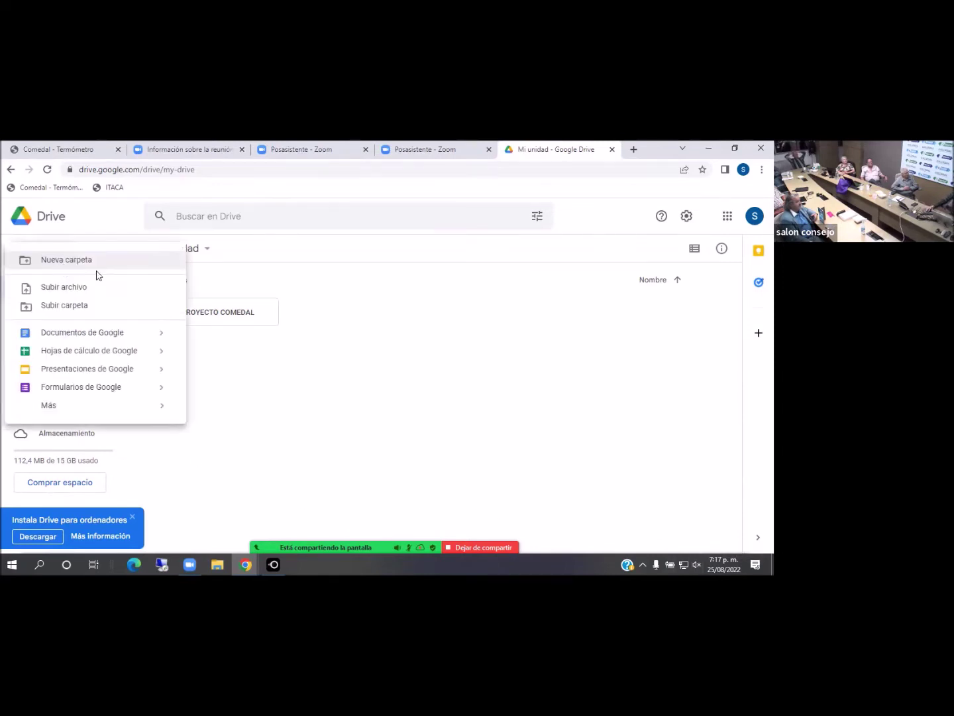
click(122, 270)
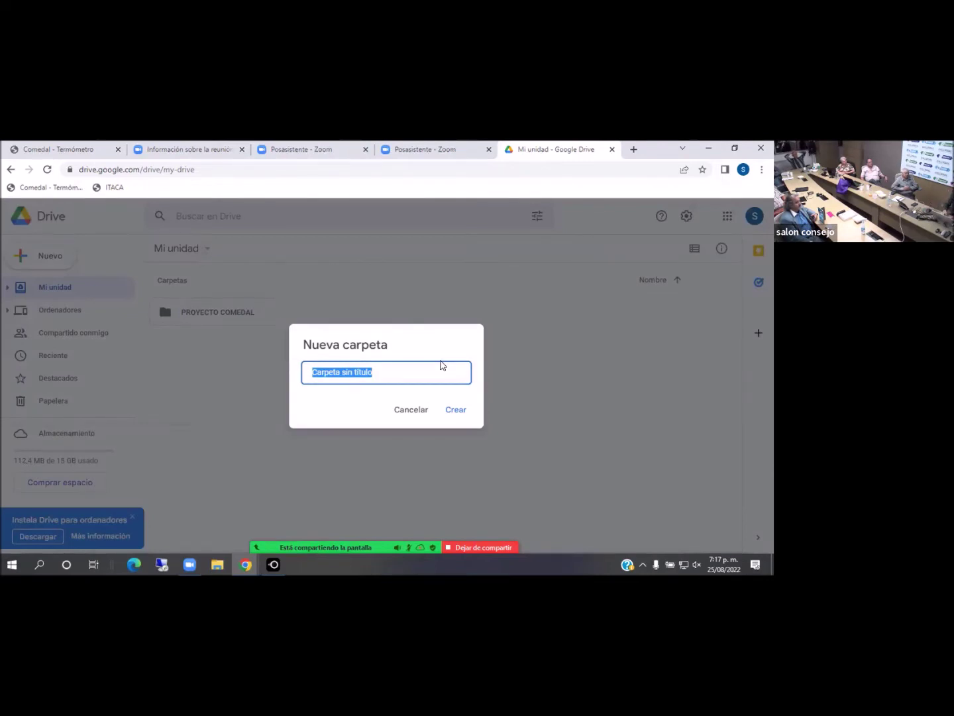
text(MEXICO)
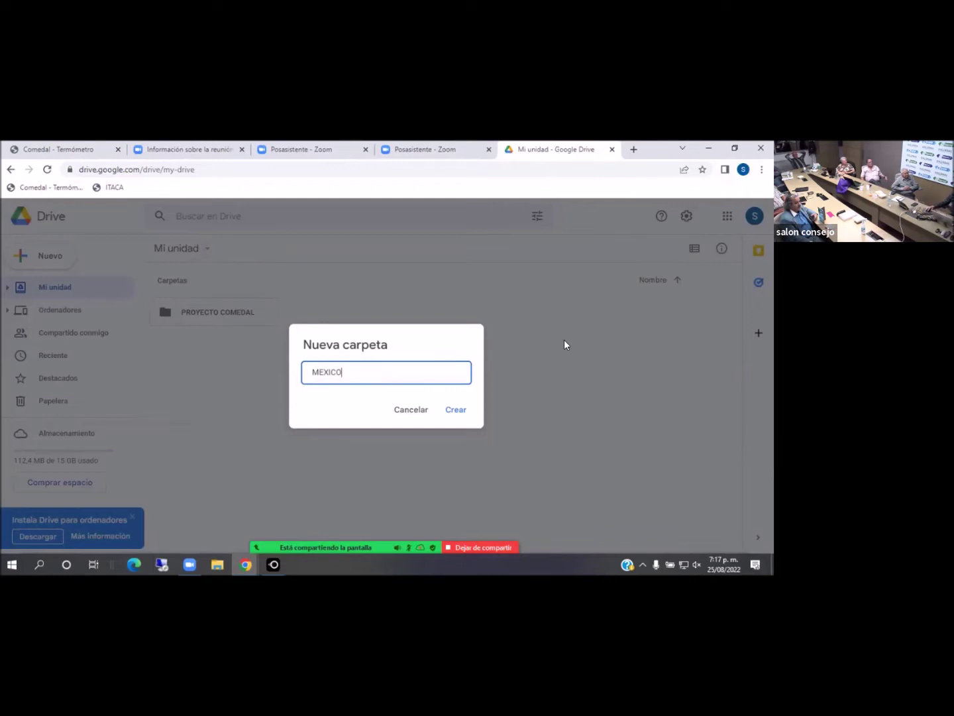
click(450, 421)
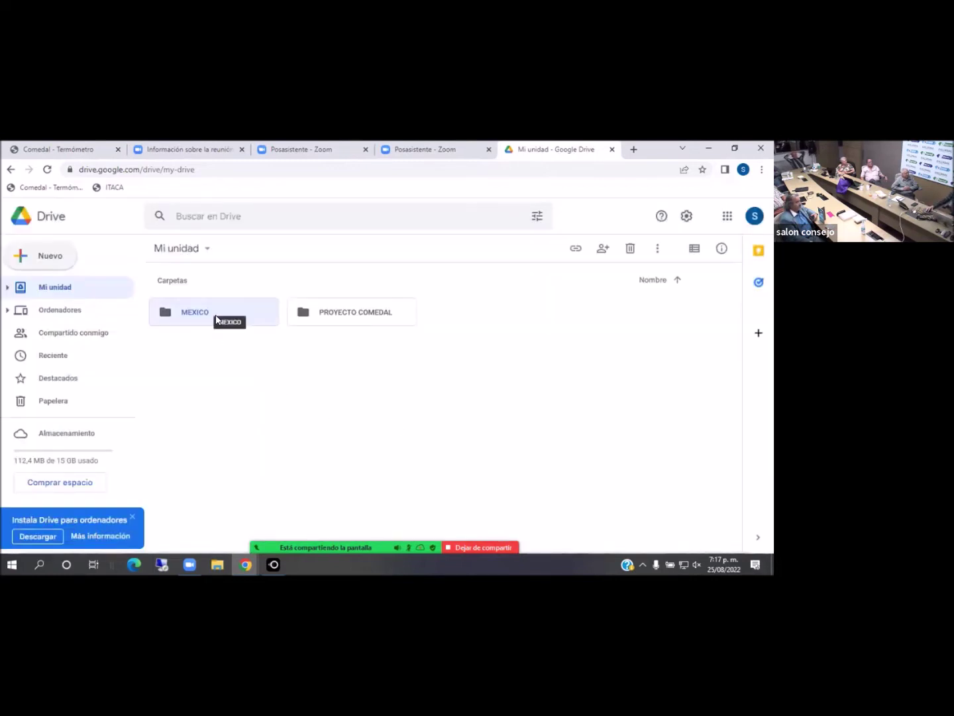
double_click(216, 318)
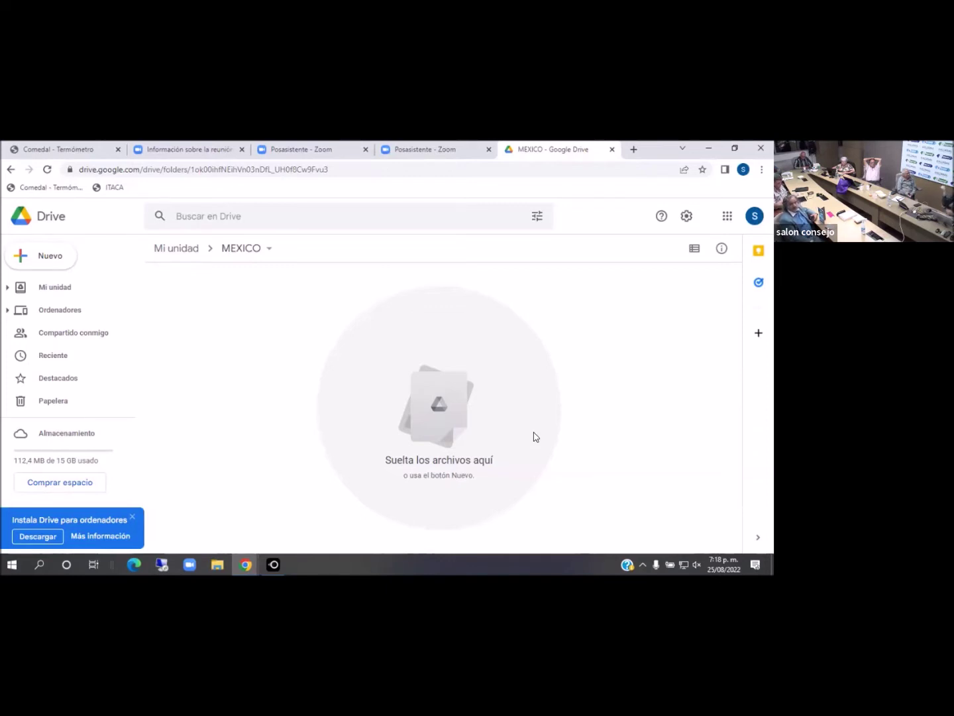
Return to Mi unidad and trash the MEXICO folder from the toolbar
click(50, 292)
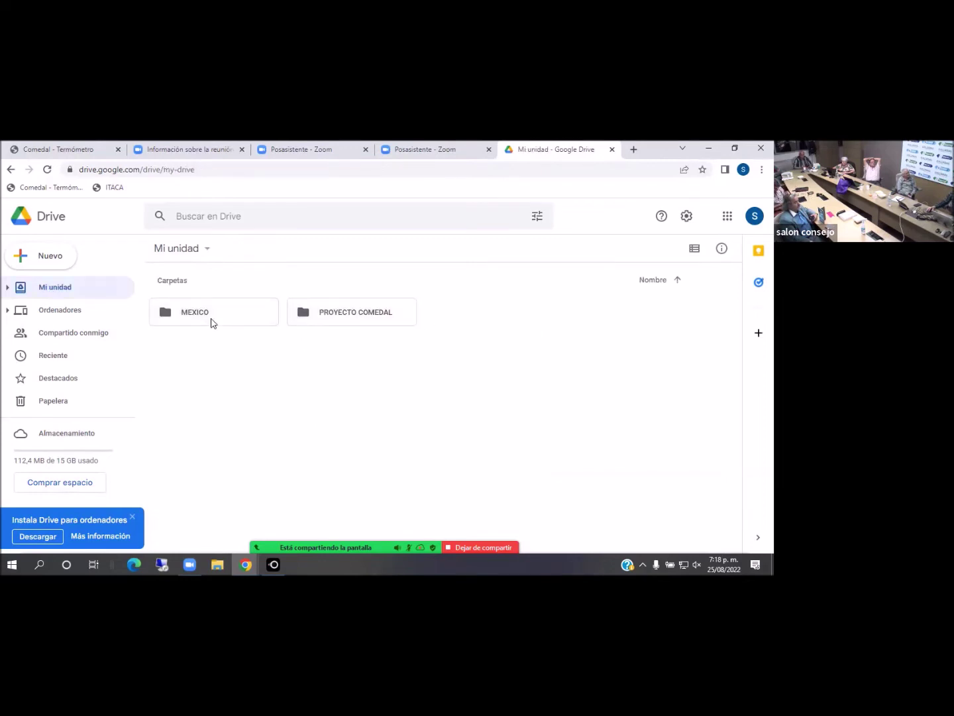
click(211, 321)
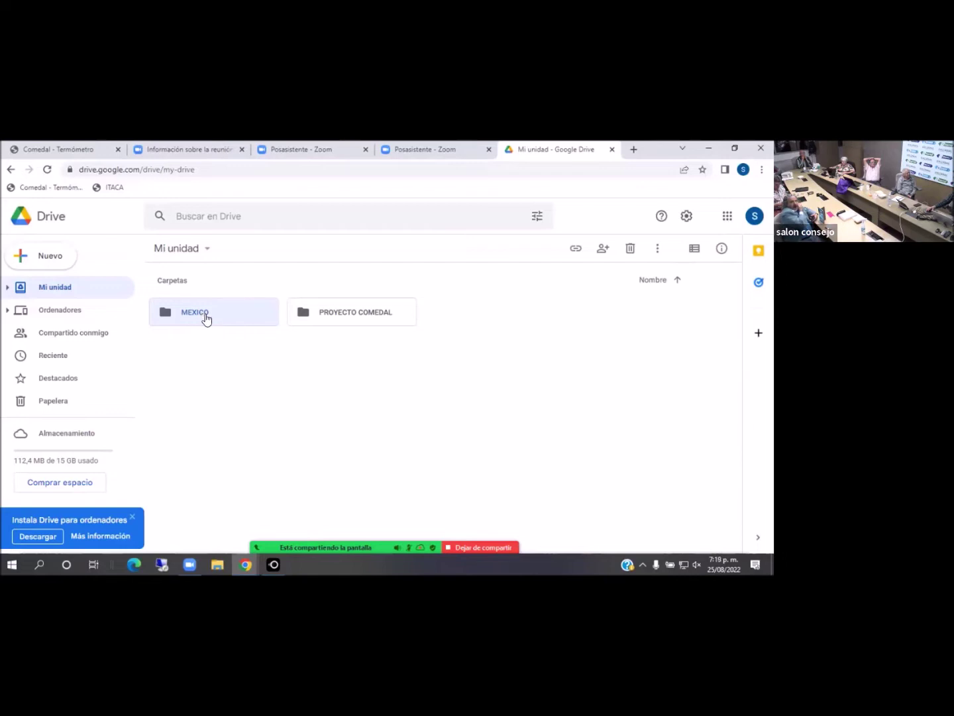
right_click(203, 319)
click(471, 421)
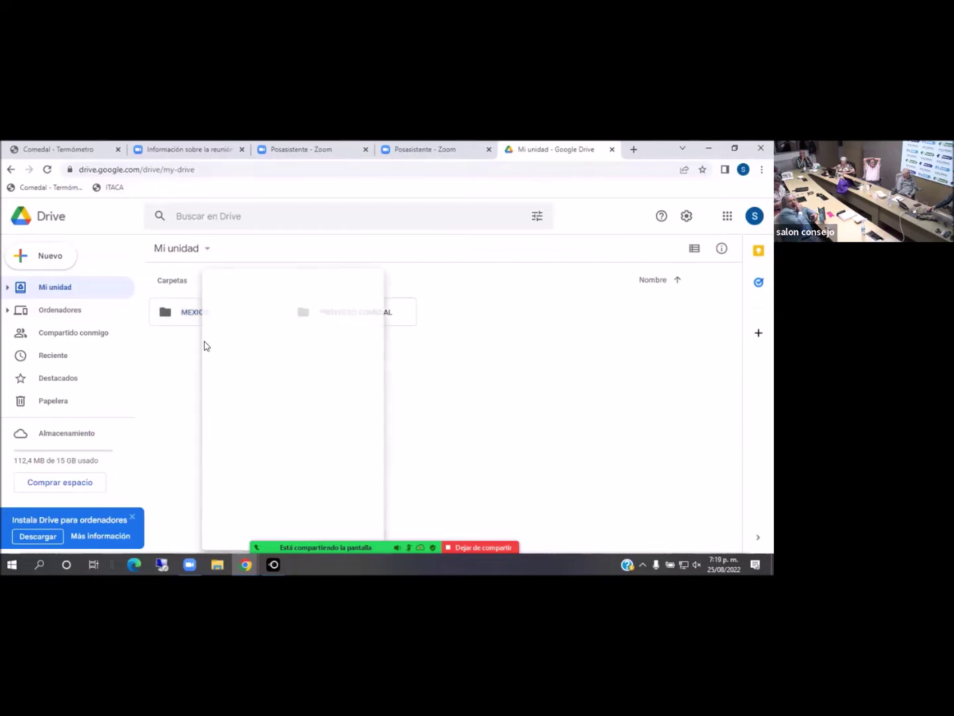
click(193, 308)
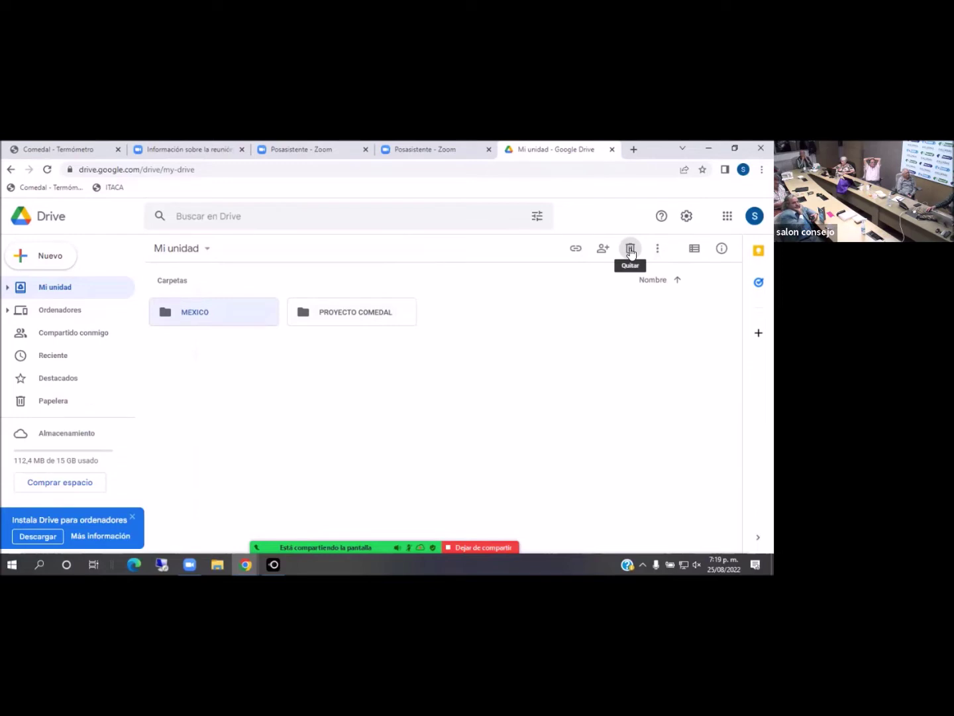
click(630, 251)
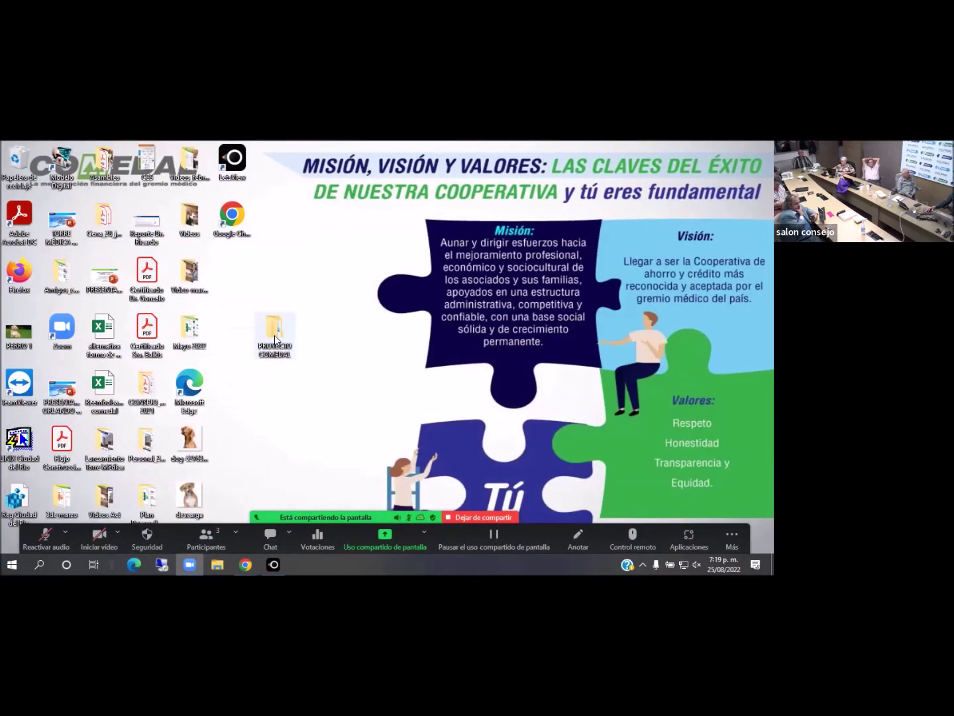
View PROYECTO COMEDAL's FASE subfolders on the desktop, then open PROYECTO COMEDAL in Drive
double_click(275, 332)
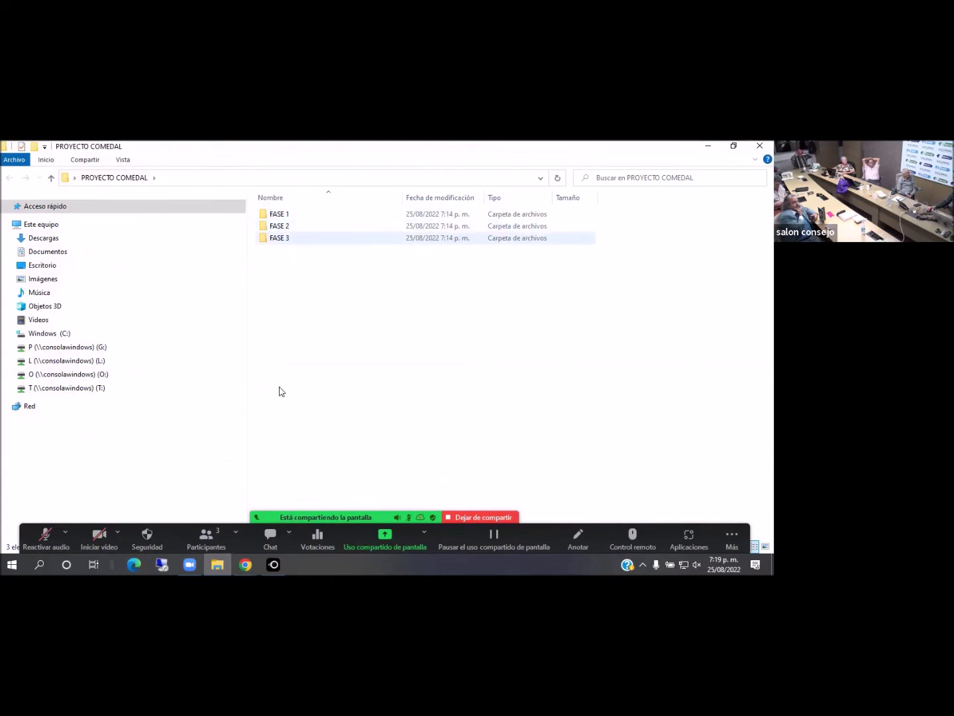
click(247, 564)
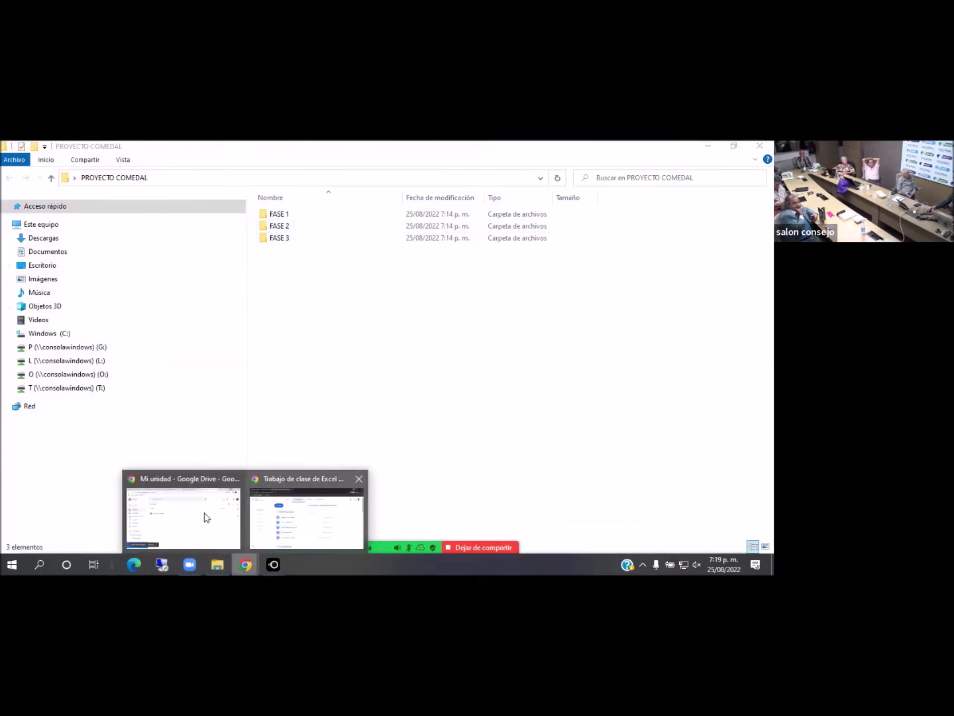
click(196, 503)
double_click(204, 321)
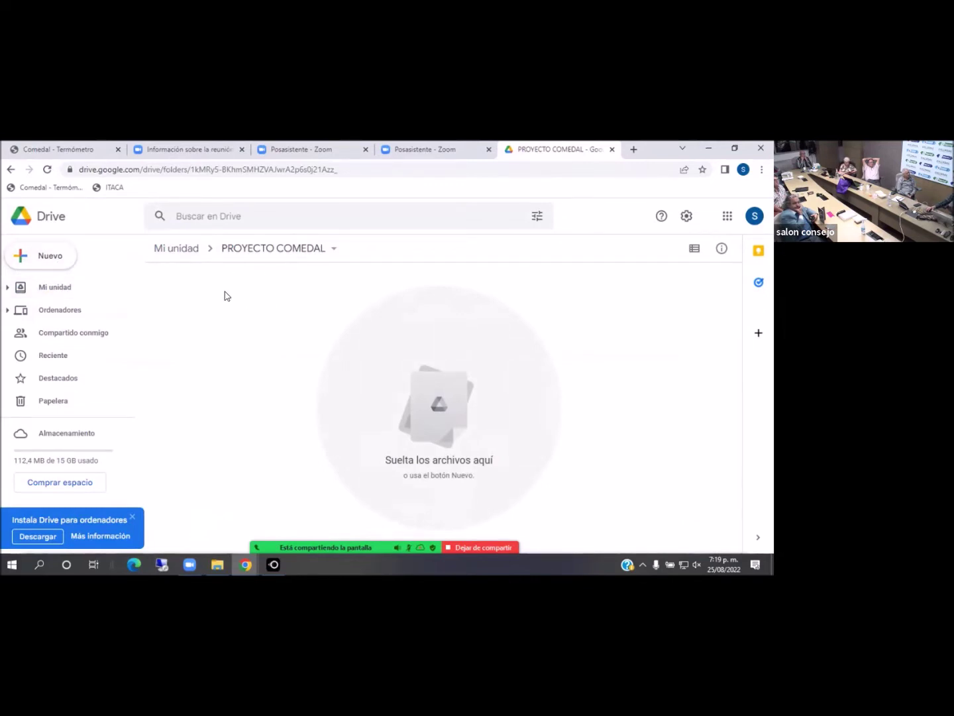
Create FASE 1 and FASE 2 subfolders inside the Drive PROYECTO COMEDAL folder
right_click(283, 313)
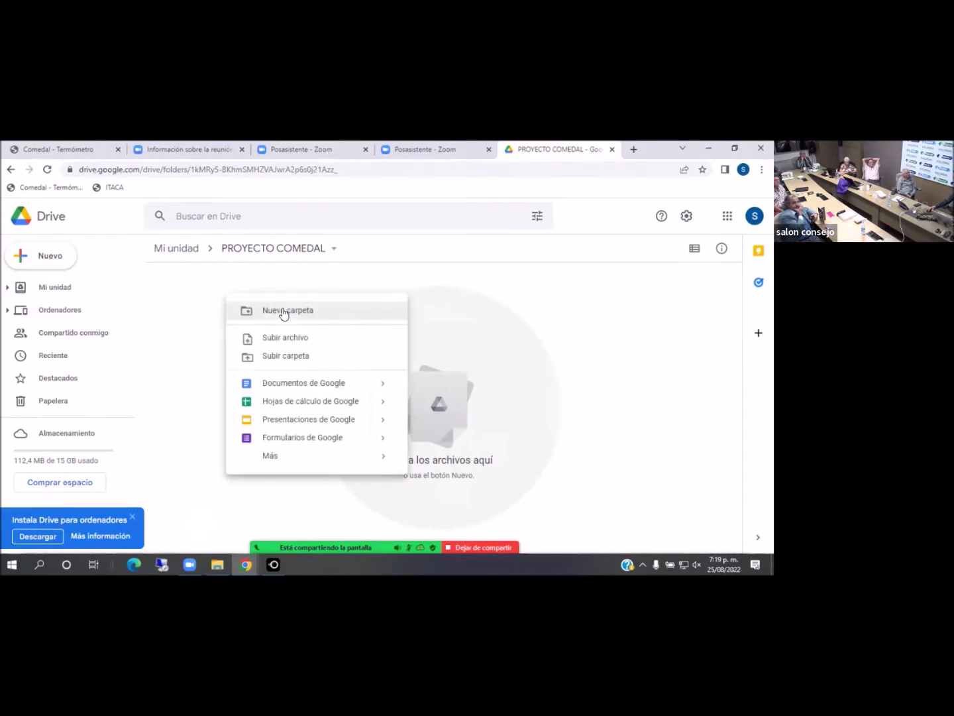
click(283, 310)
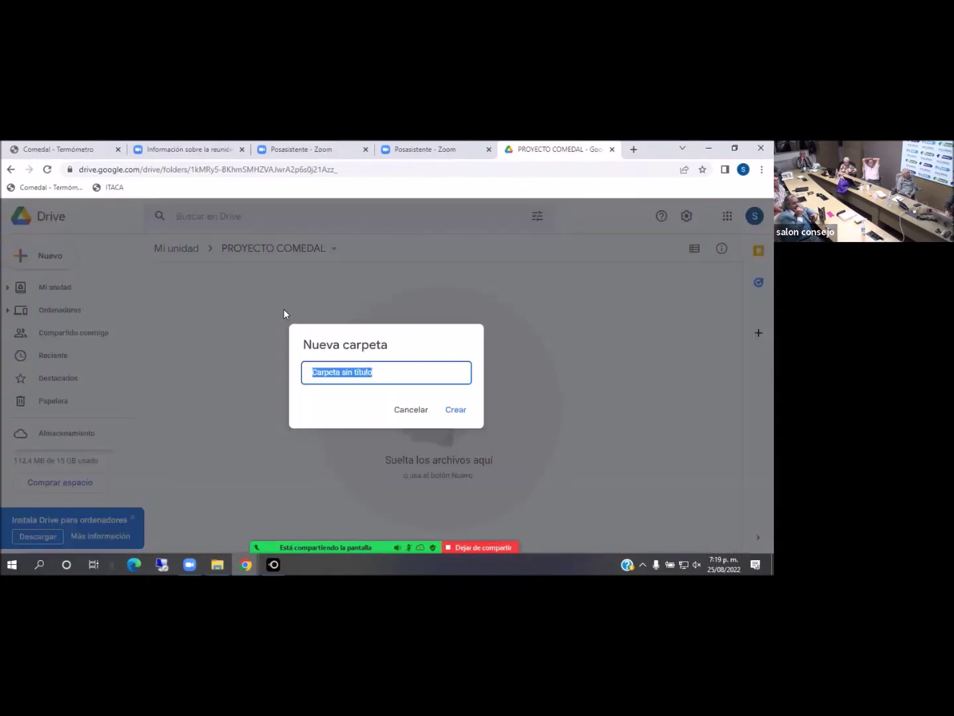
text(FASE 1)
click(456, 411)
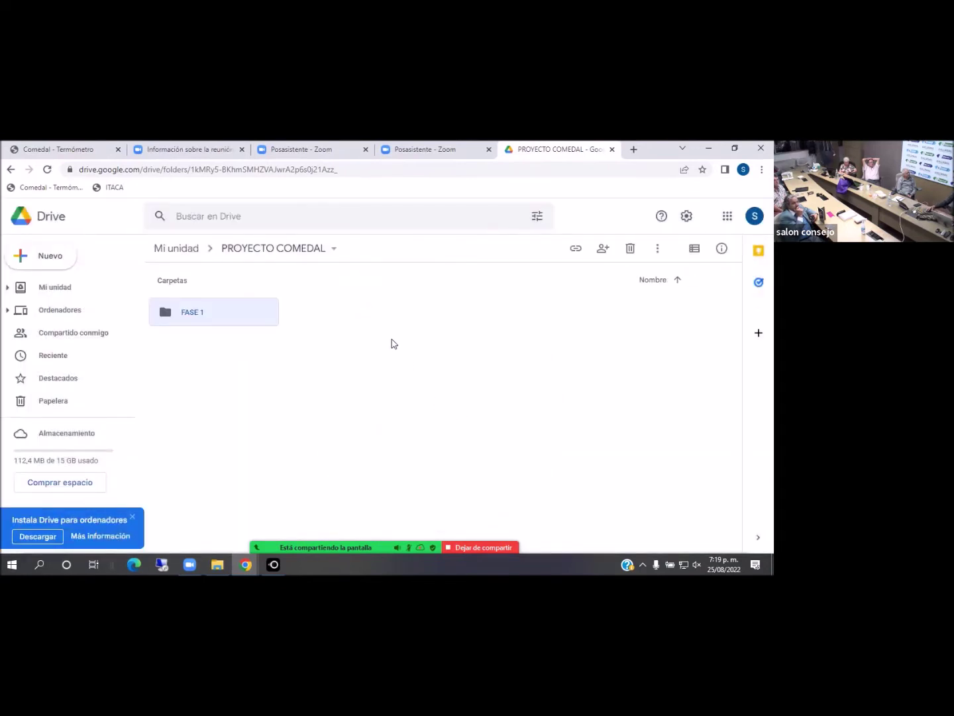
right_click(391, 341)
click(457, 357)
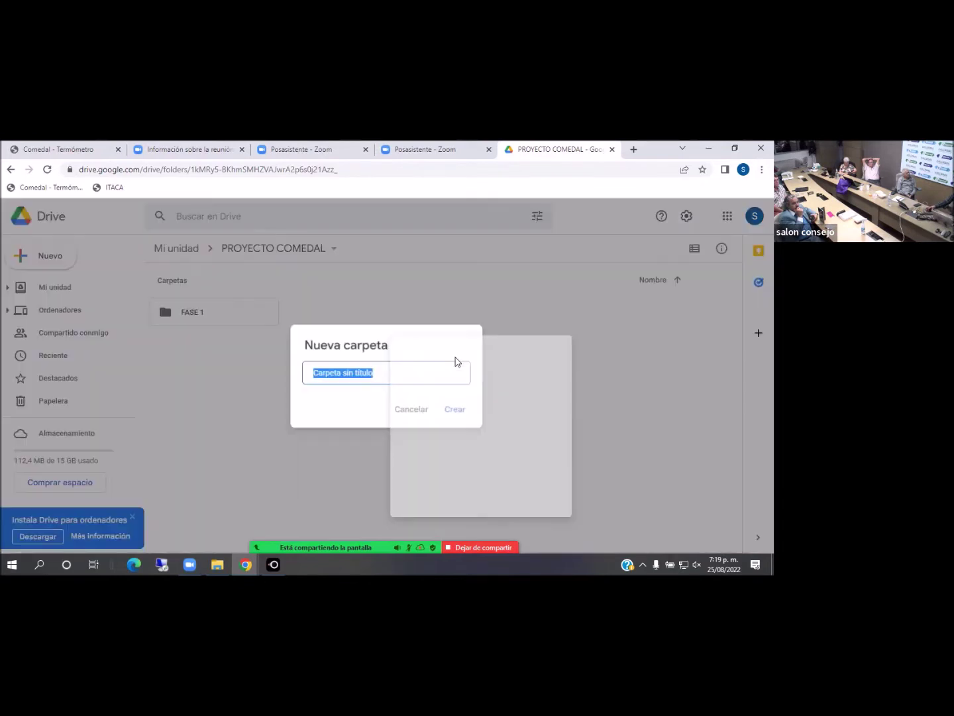
text(FASE 2)
click(457, 417)
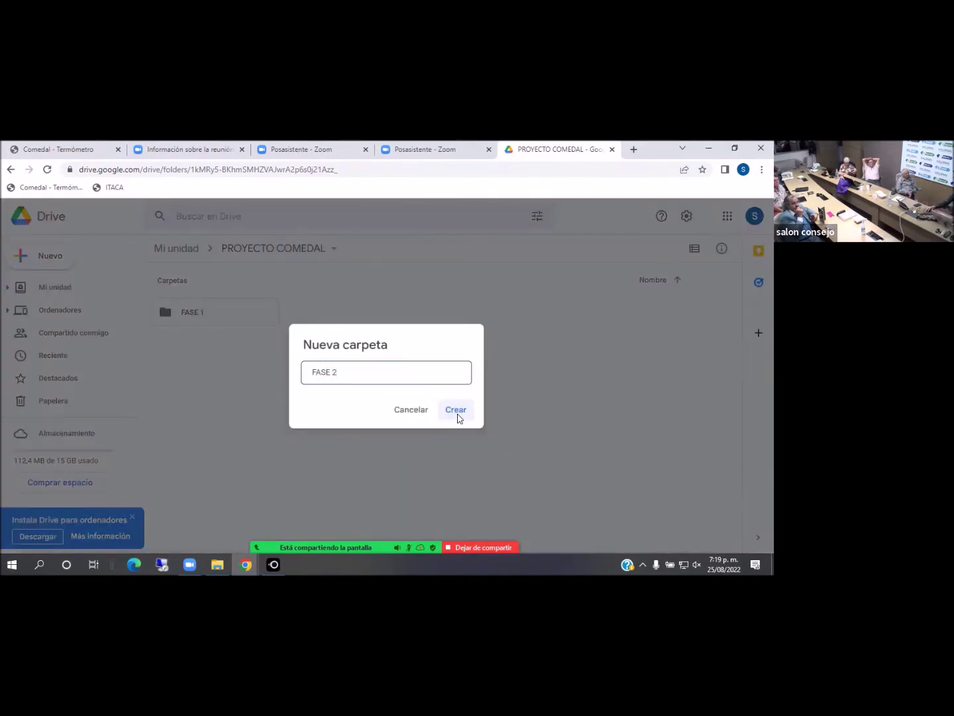
Add a FASE 3 subfolder and return to the top of My Drive
right_click(455, 391)
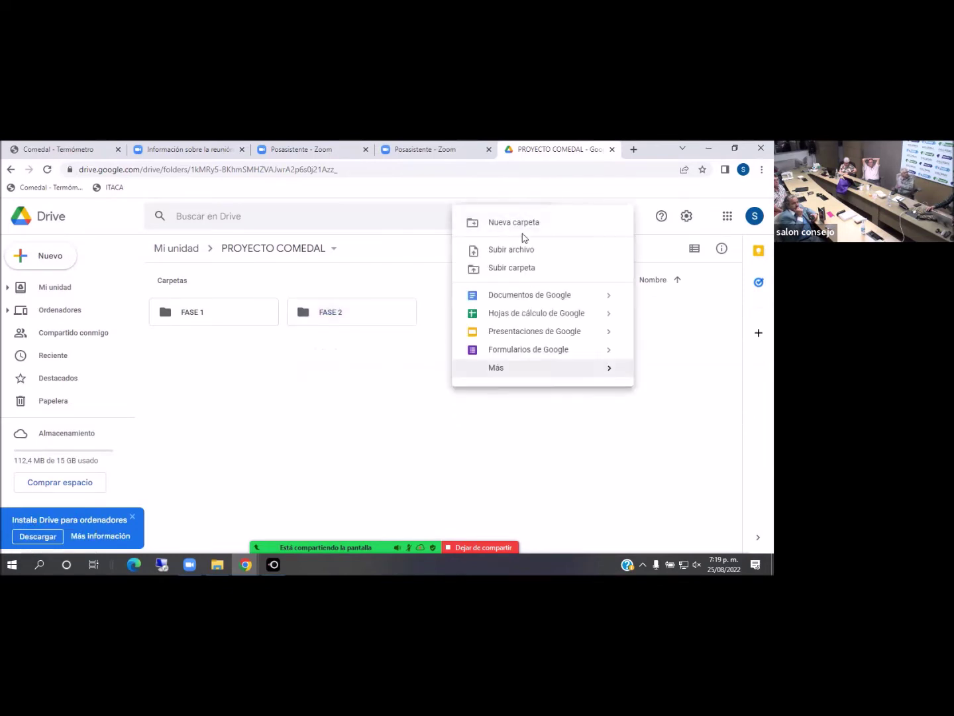
click(521, 222)
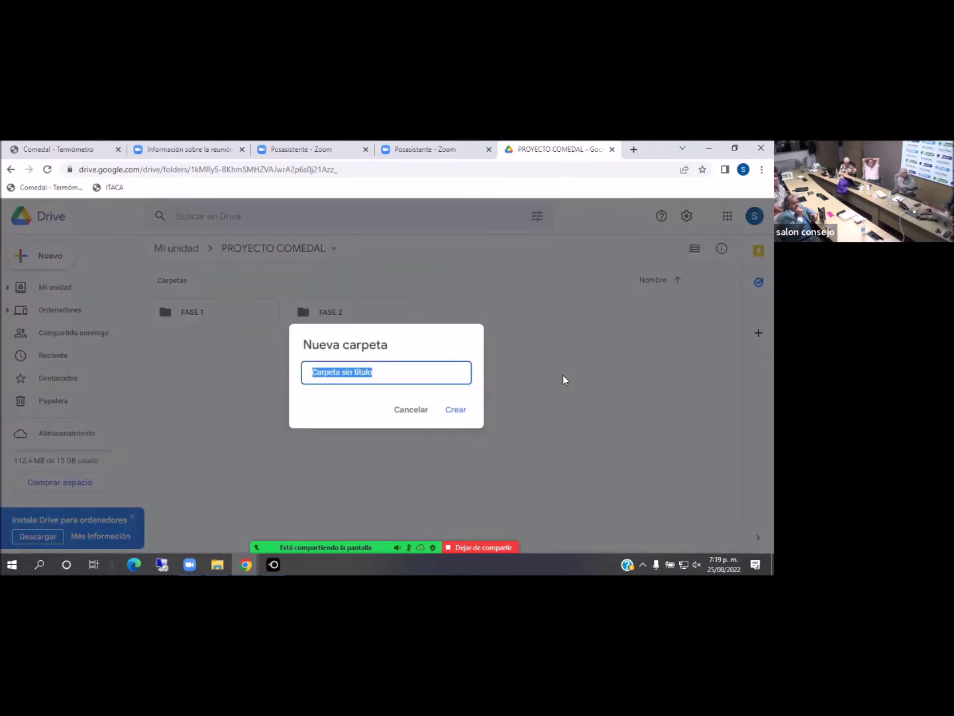
text(FASE 3)
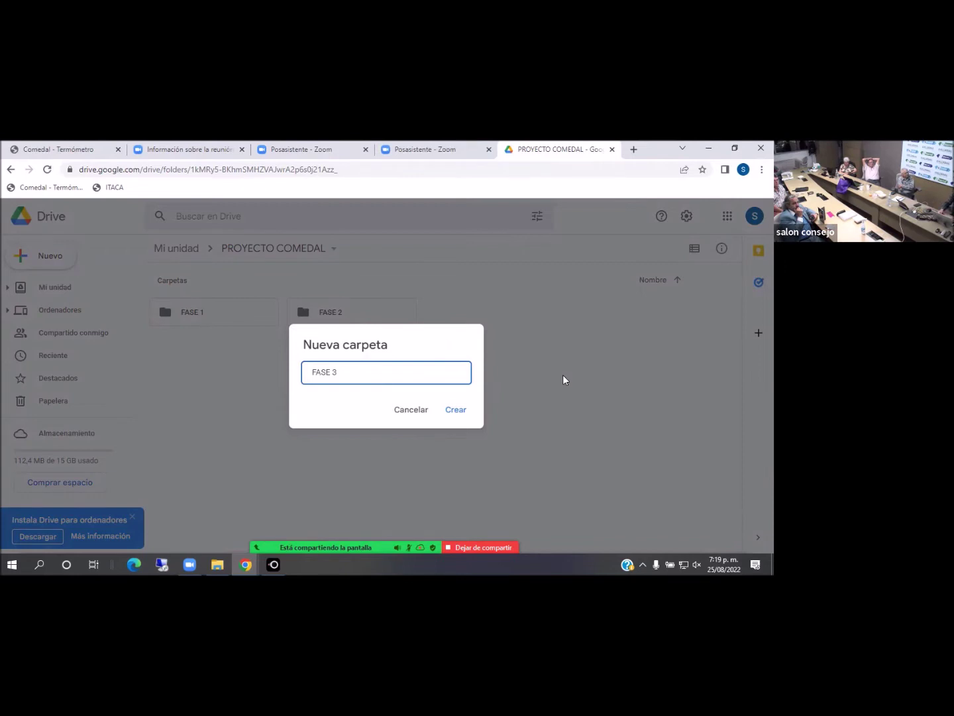
key(Return)
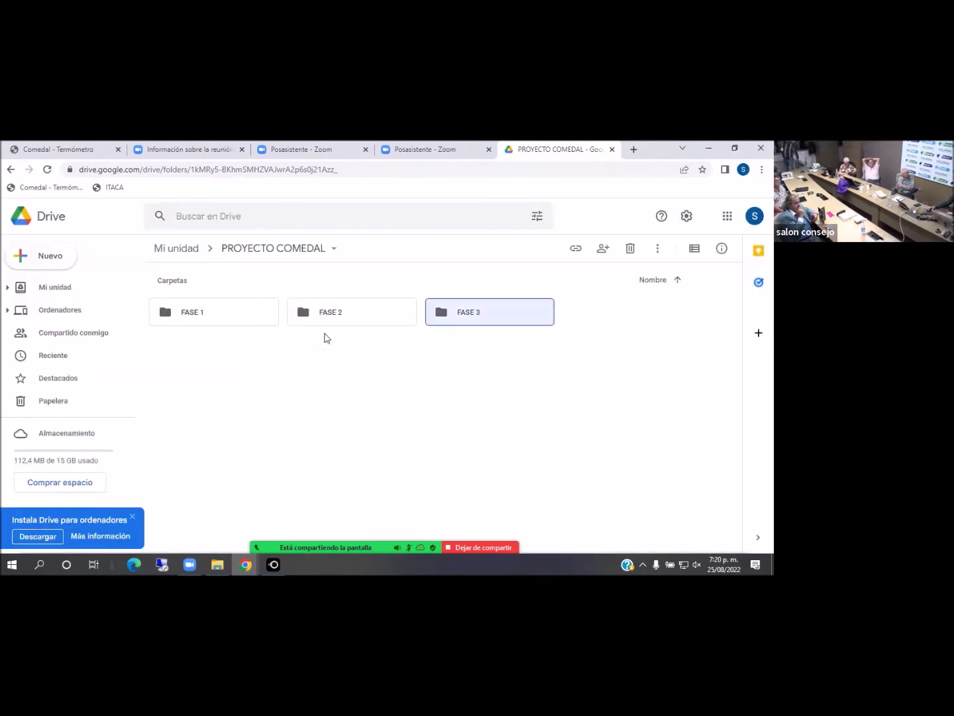
click(167, 254)
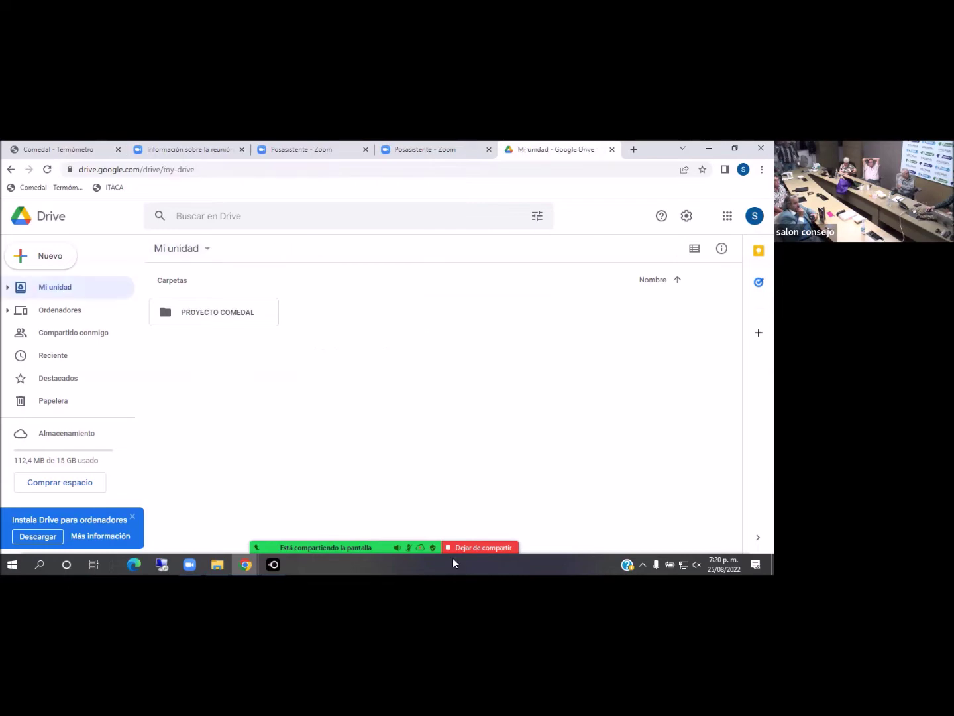
Bring the Drive window back and send PROYECTO COMEDAL to the trash
click(708, 148)
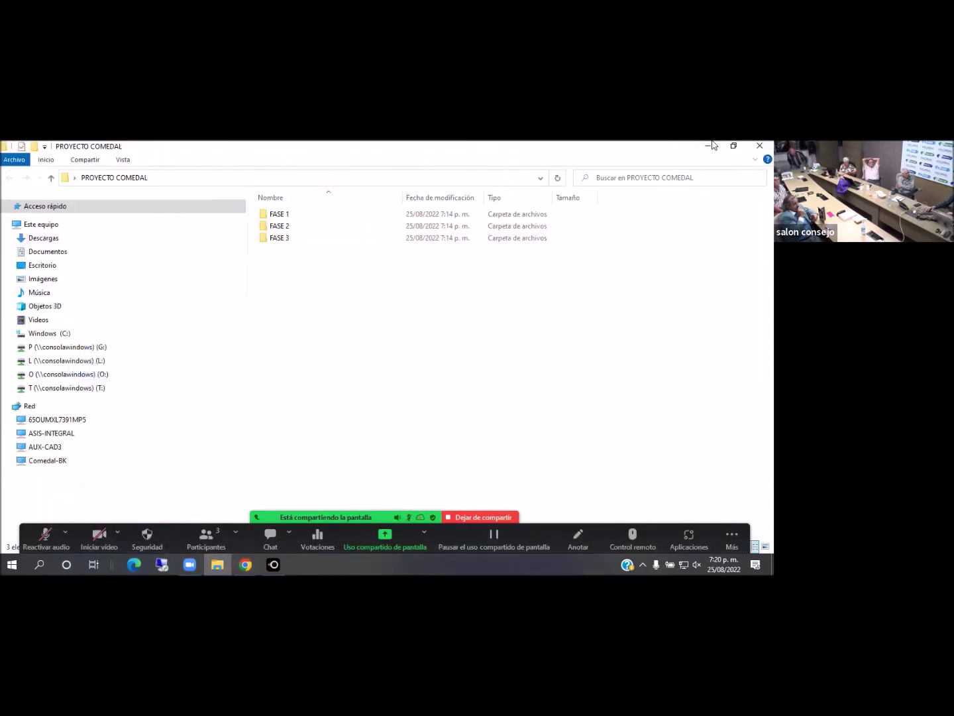
key(super+d)
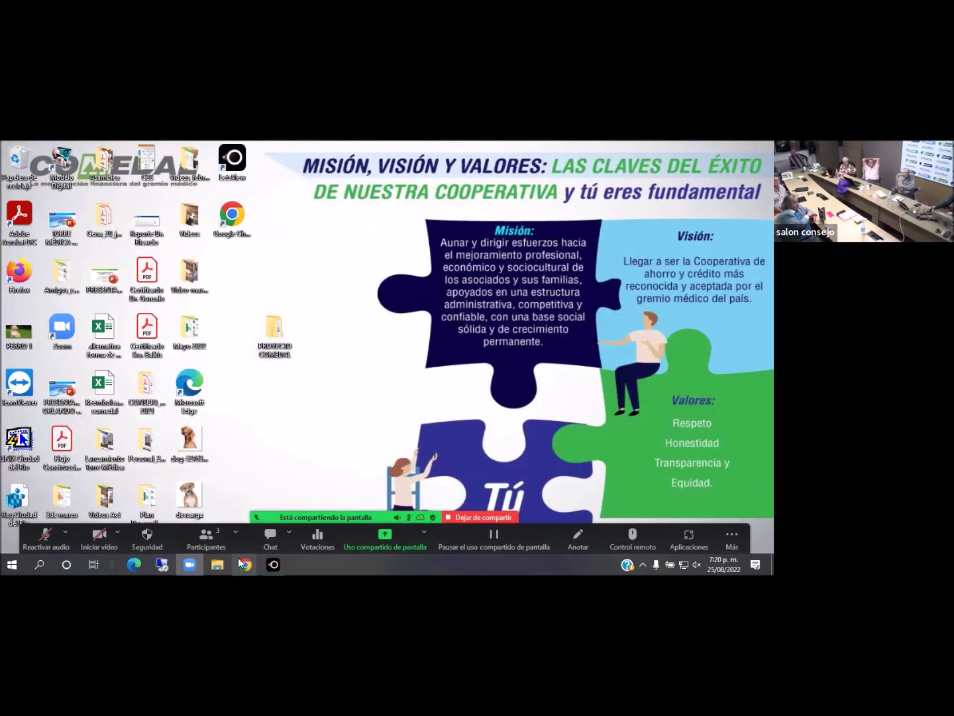
mouse_move(244, 564)
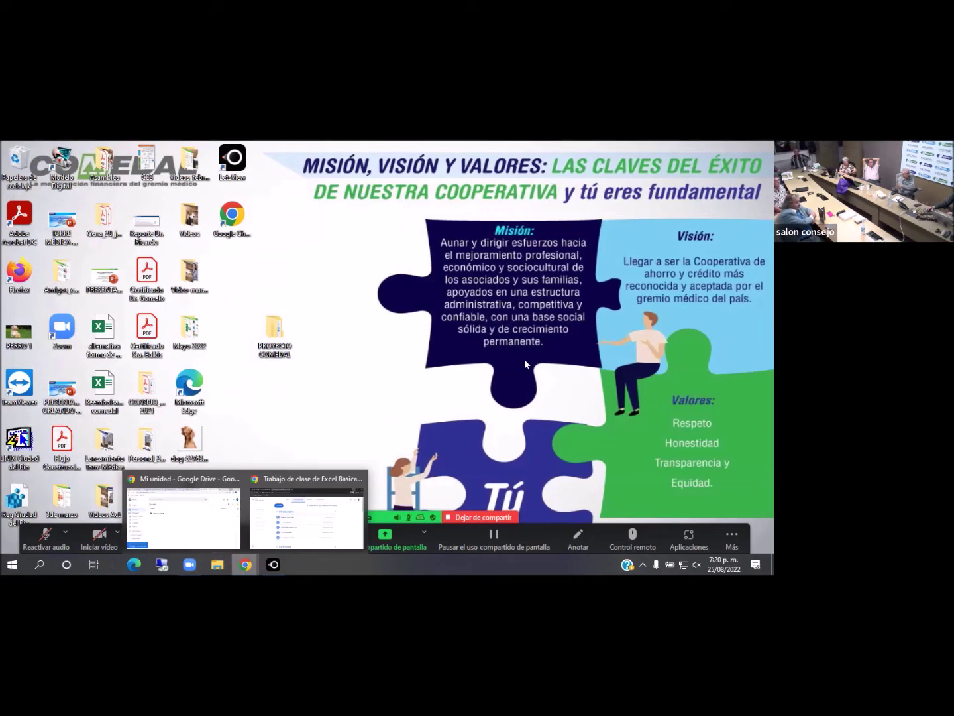
click(183, 516)
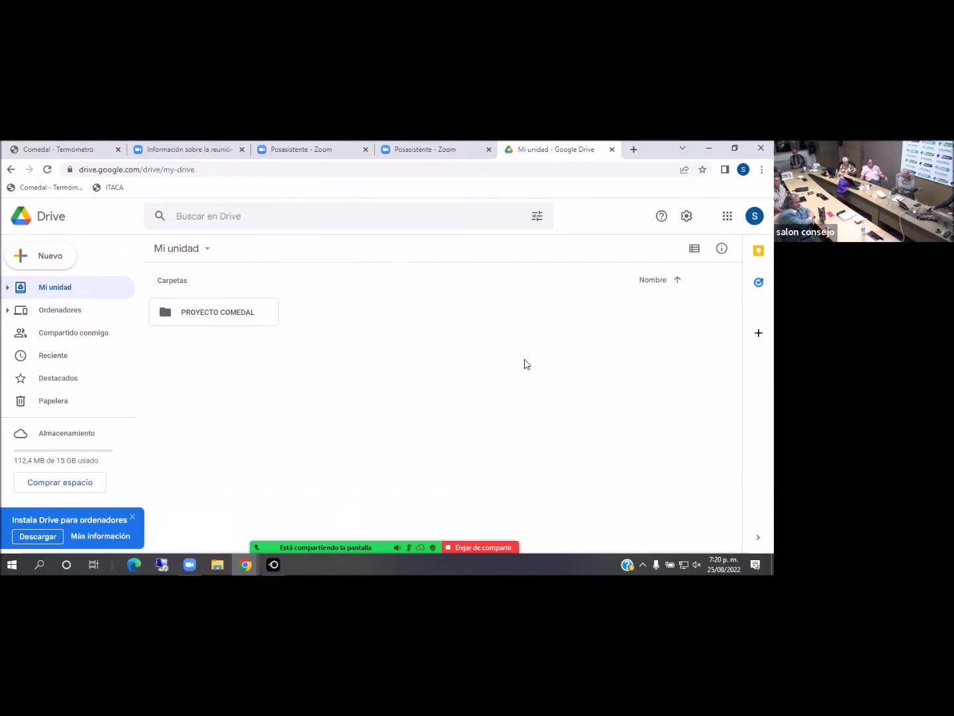
right_click(226, 316)
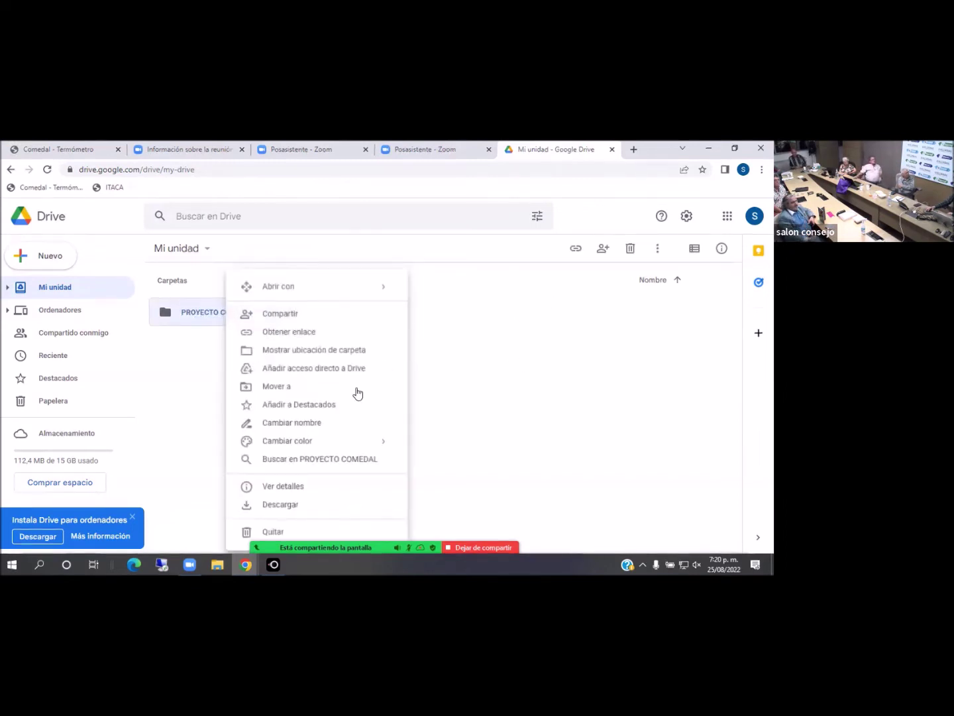
click(281, 531)
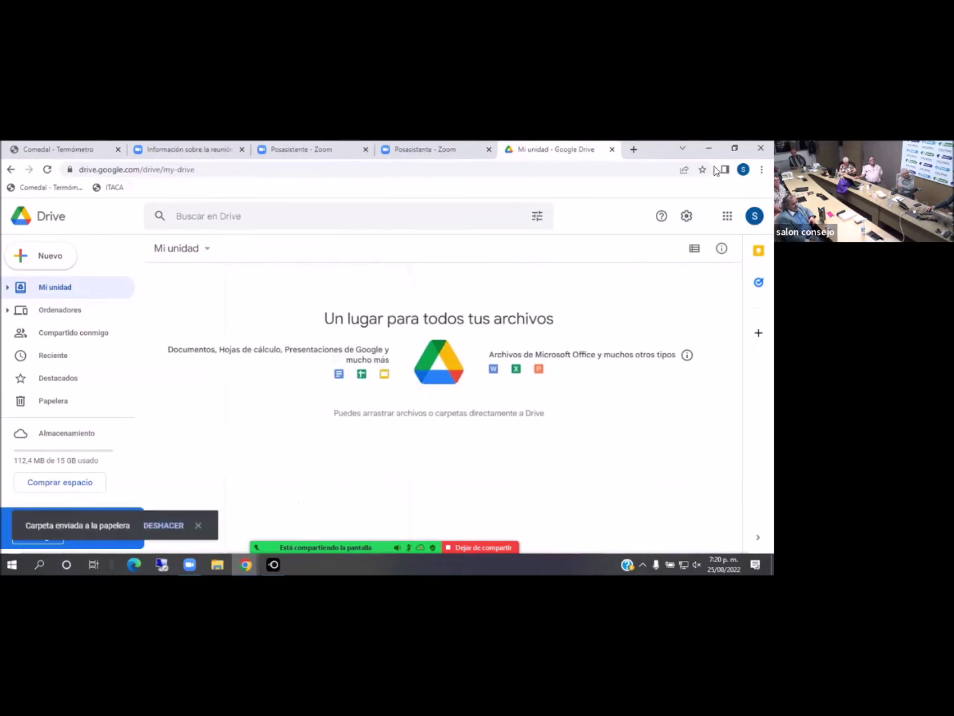
Minimize the browser to the desktop, then restore the Google Drive window
click(707, 148)
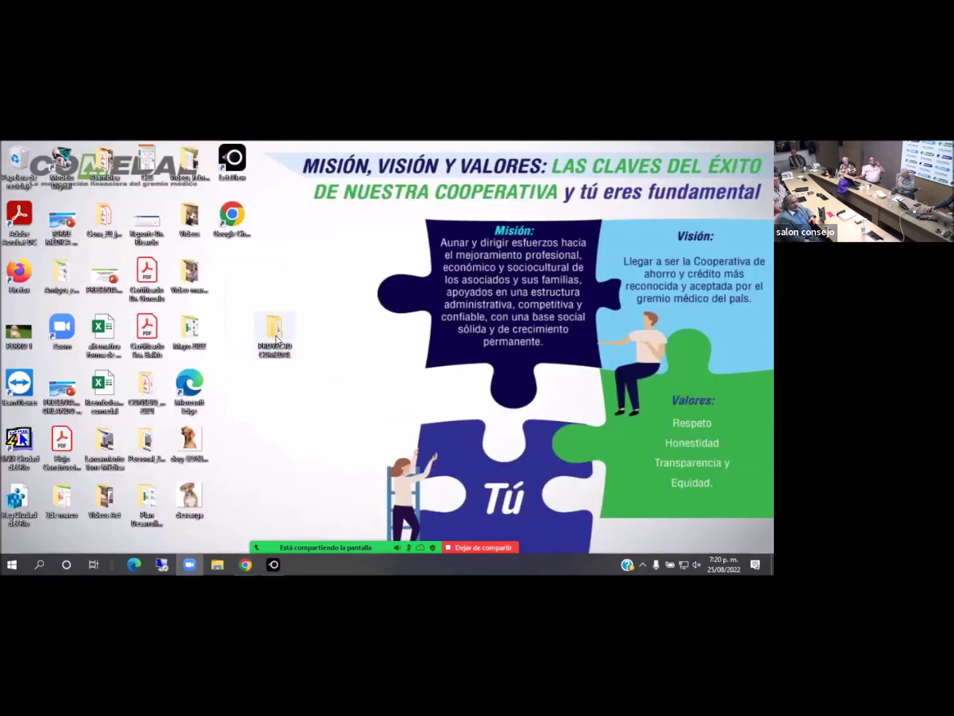
click(244, 563)
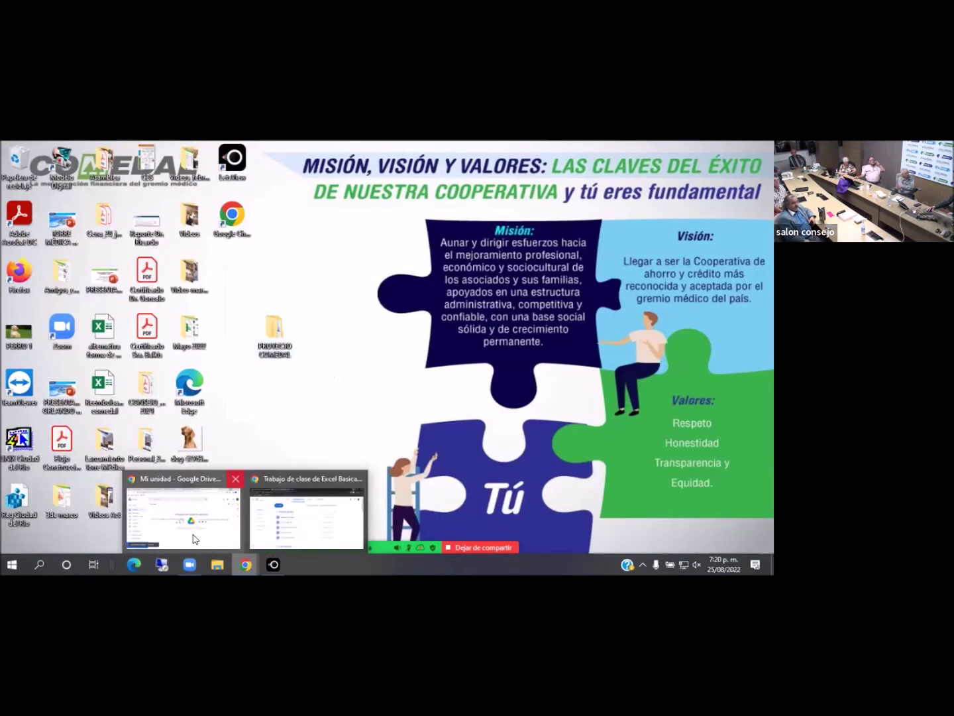
click(193, 530)
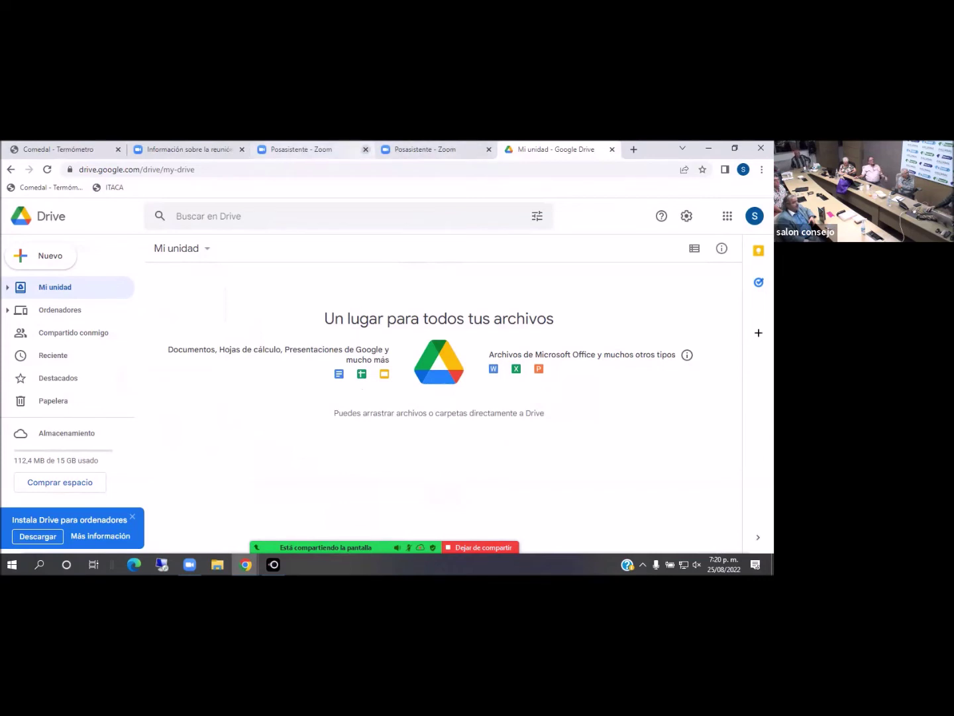
In a new tab, search Google Images for COMEDAL and save the first logo image
click(634, 149)
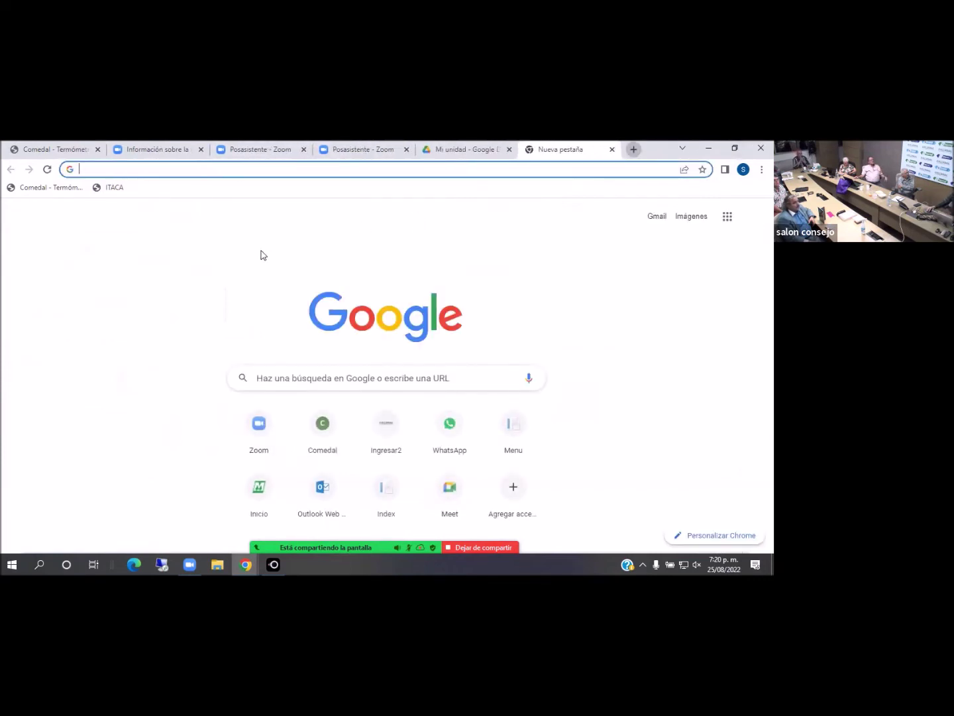
click(327, 385)
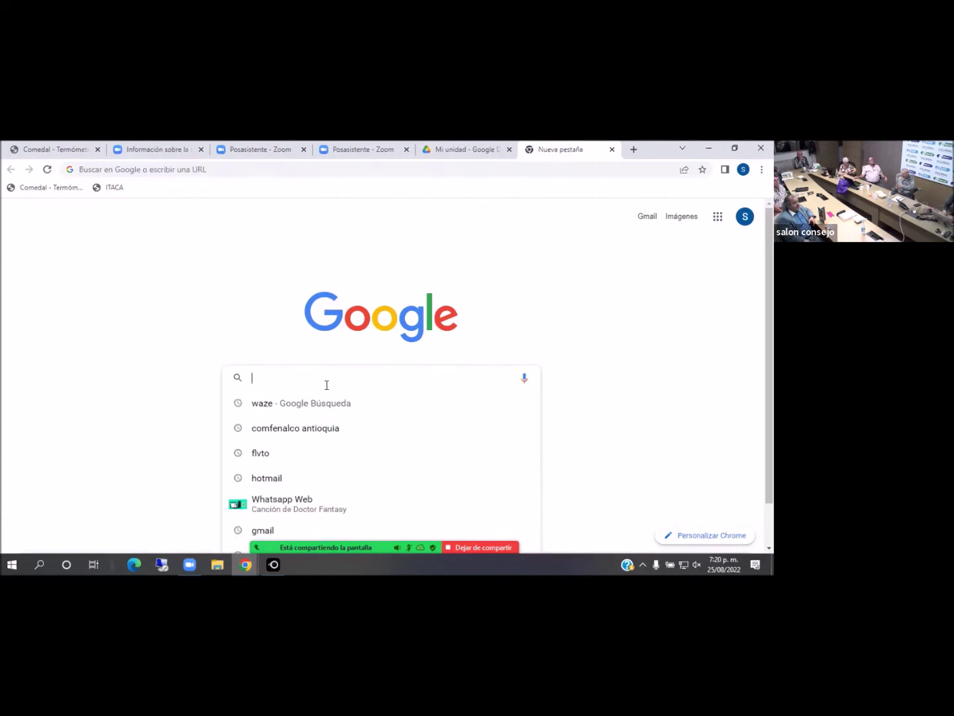
text(COMEDAL)
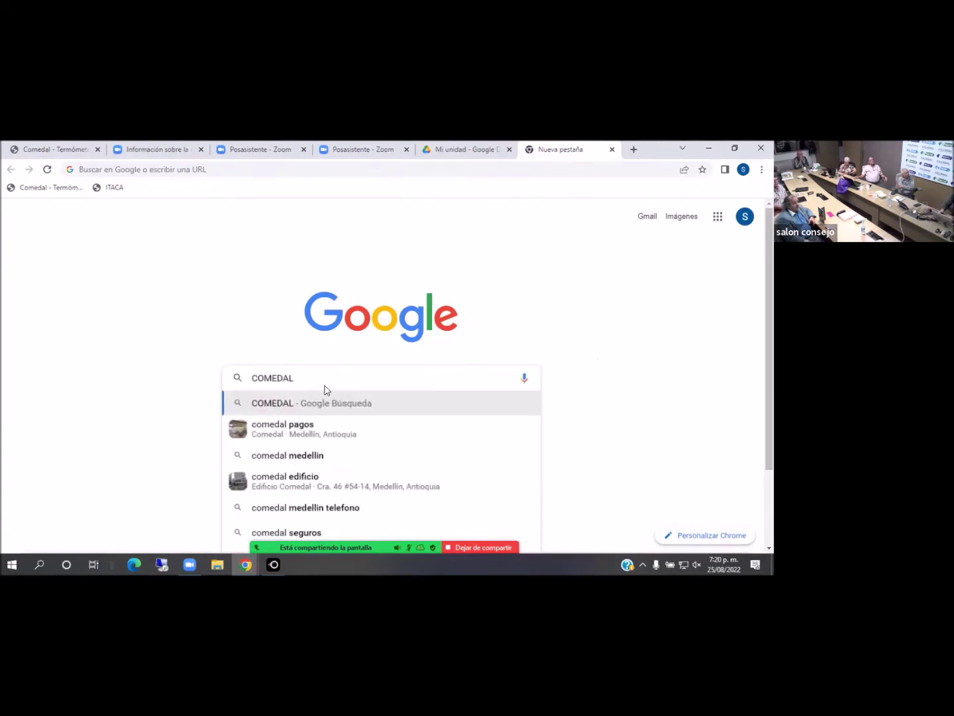
key(Return)
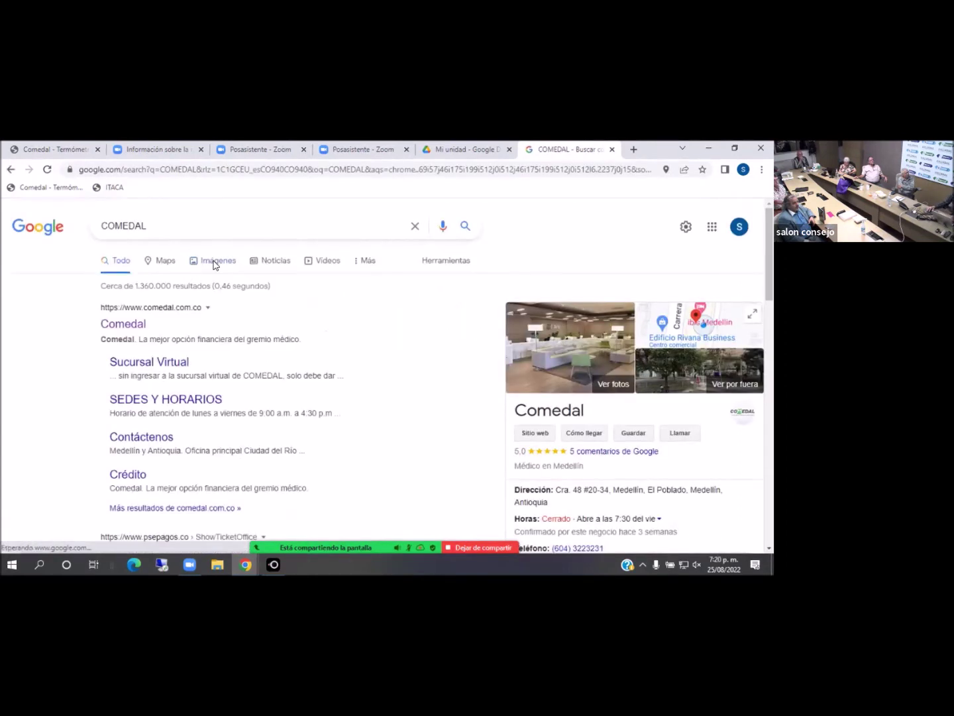
click(214, 262)
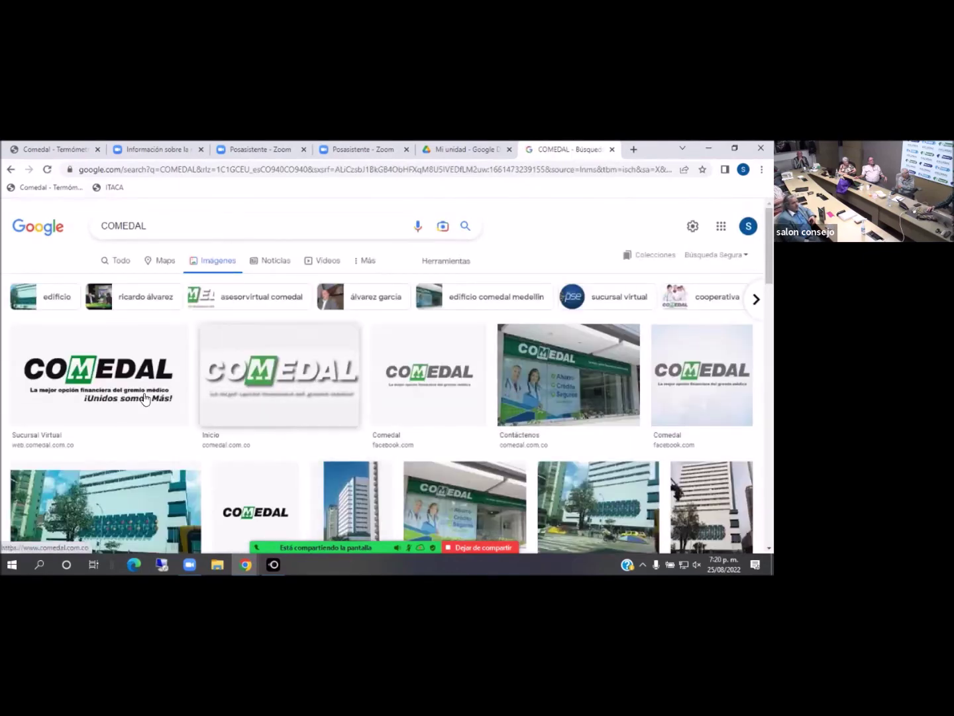
right_click(115, 387)
click(166, 317)
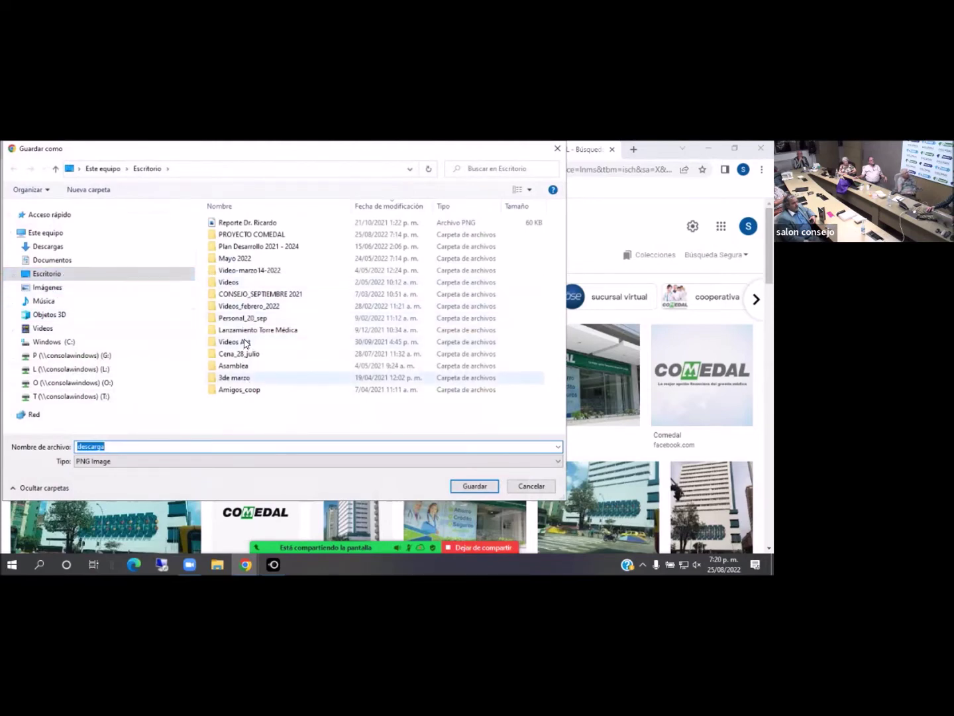
Save the logo as lOGO COMEDAL.png in Escritorio > PROYECTO COMEDAL > FASE 1
double_click(265, 236)
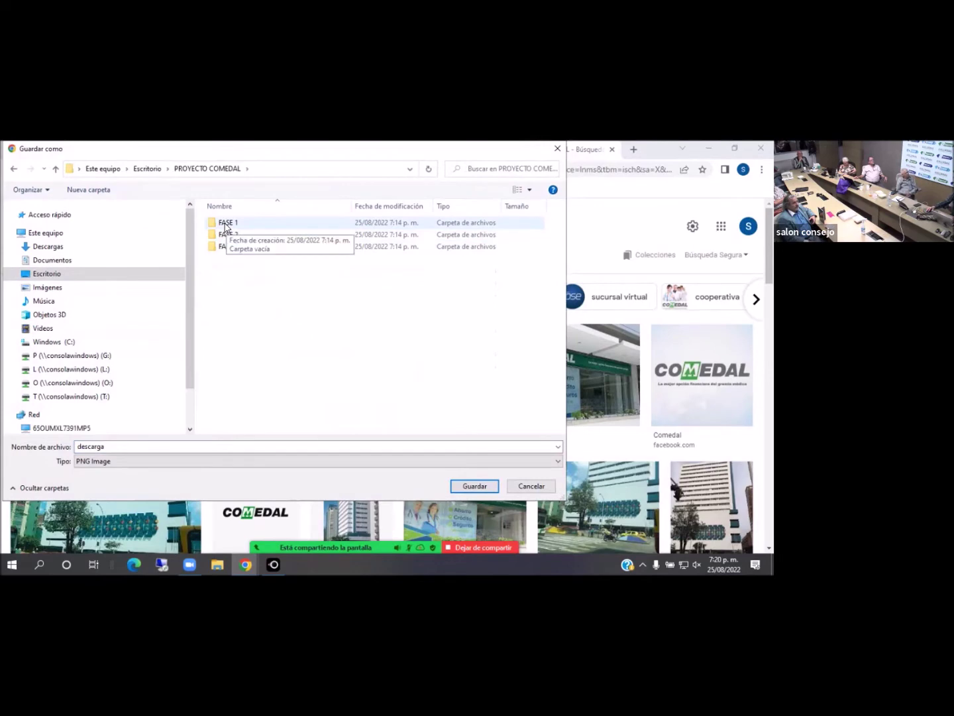
double_click(224, 226)
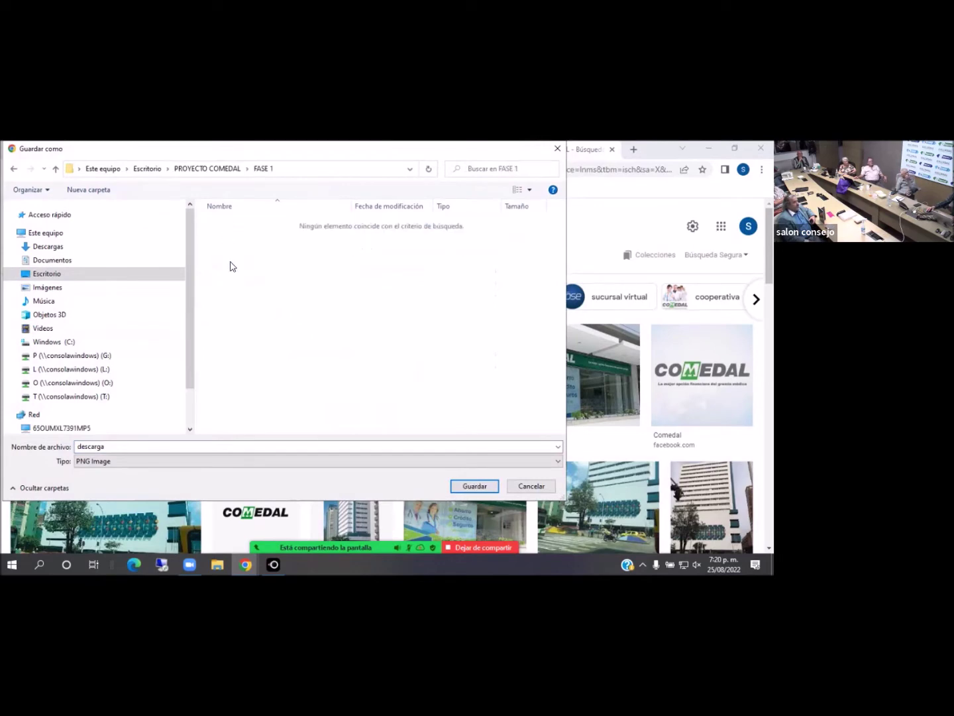
double_click(82, 446)
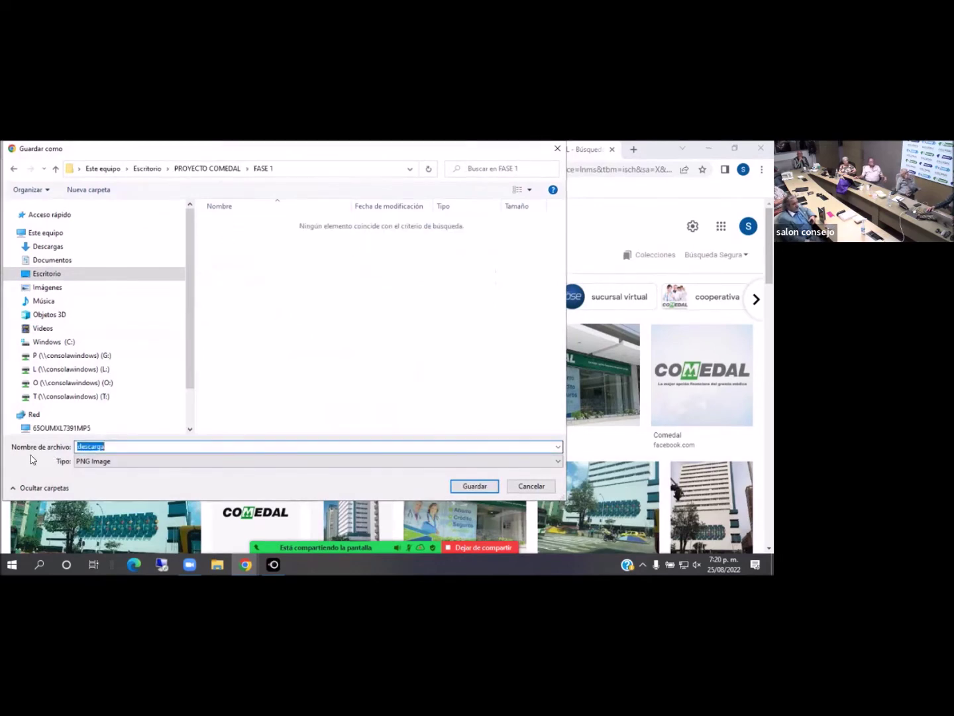
text(IOGO COMEDAL)
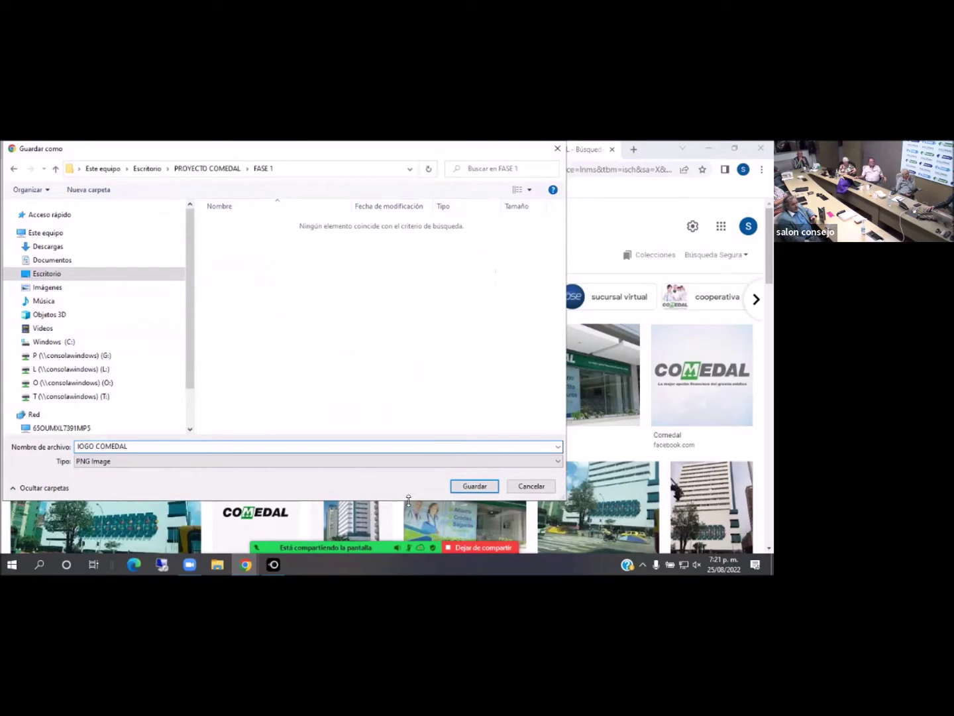
click(474, 486)
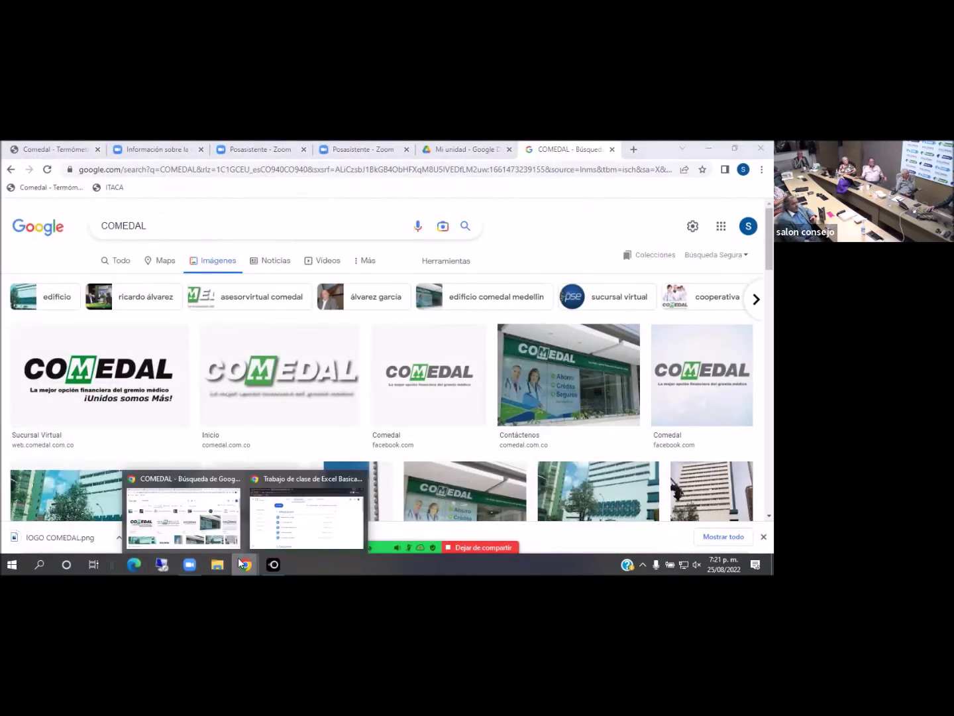
Close the COMEDAL search tab and check the saved logo in the desktop FASE 1 folder
click(612, 150)
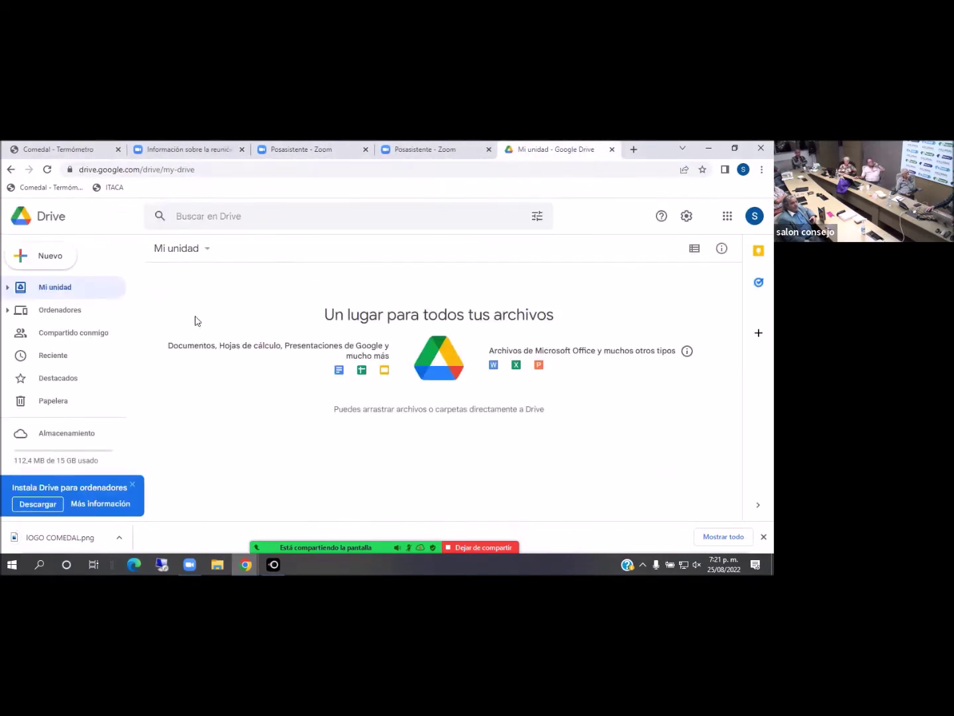
click(133, 484)
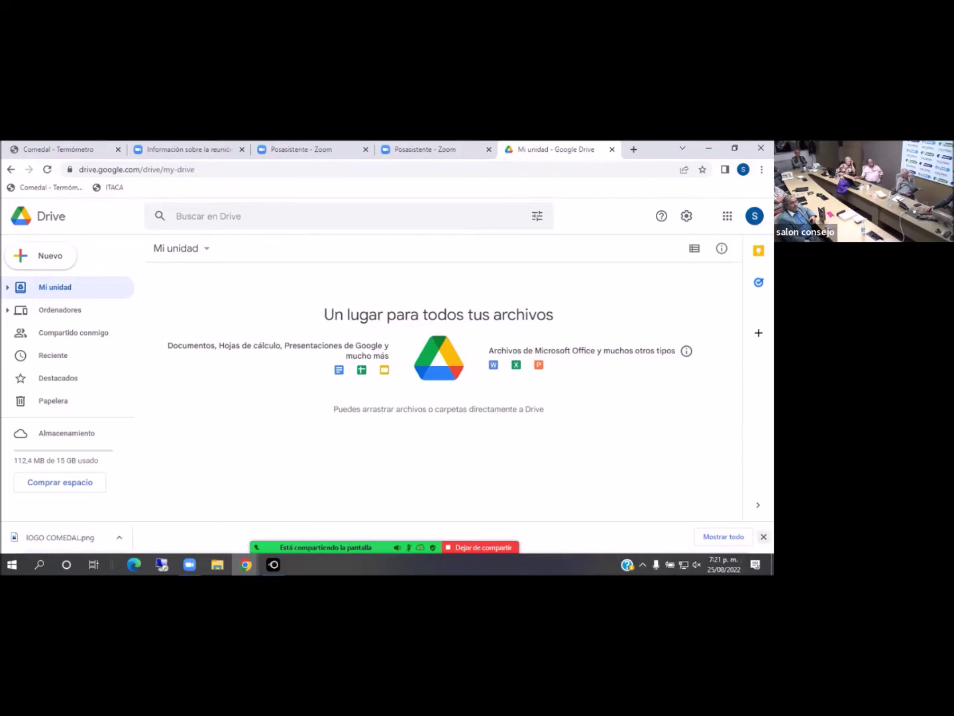
click(708, 147)
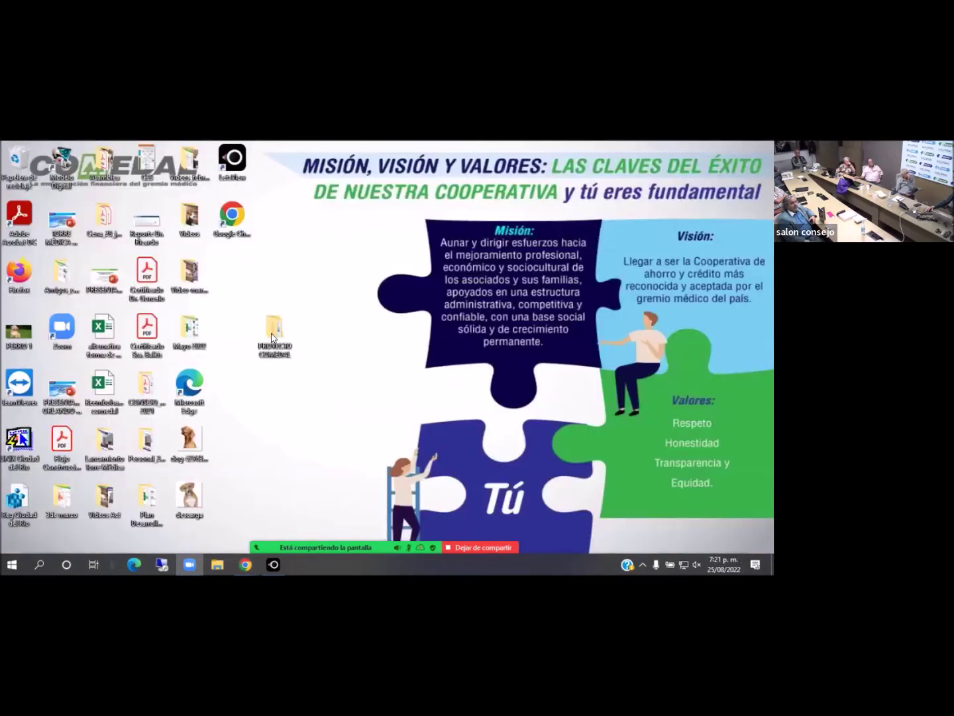
double_click(278, 337)
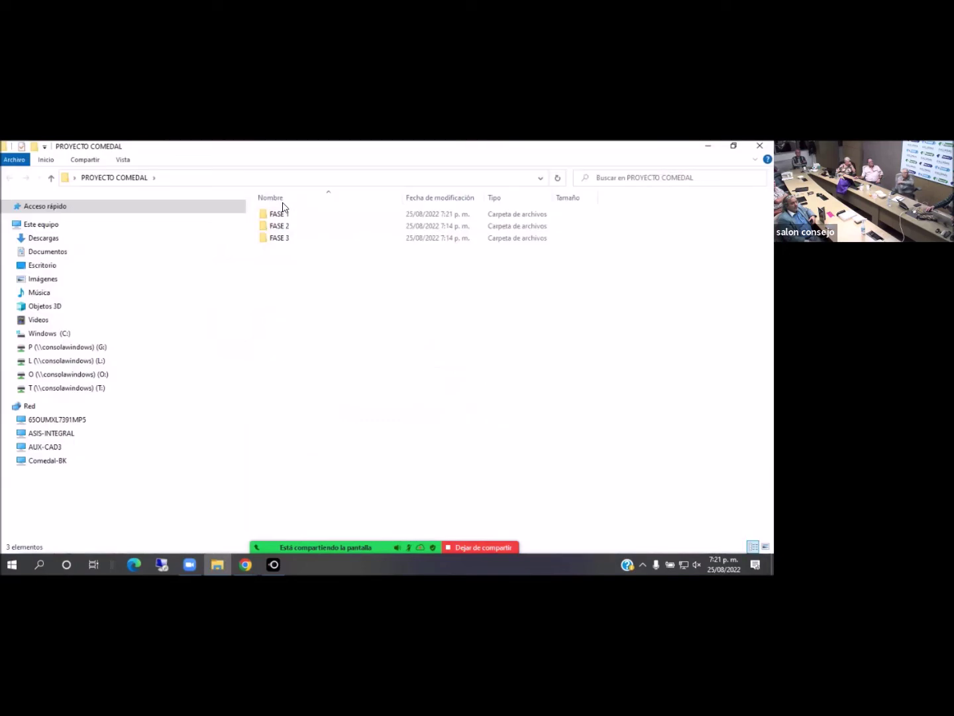
double_click(283, 215)
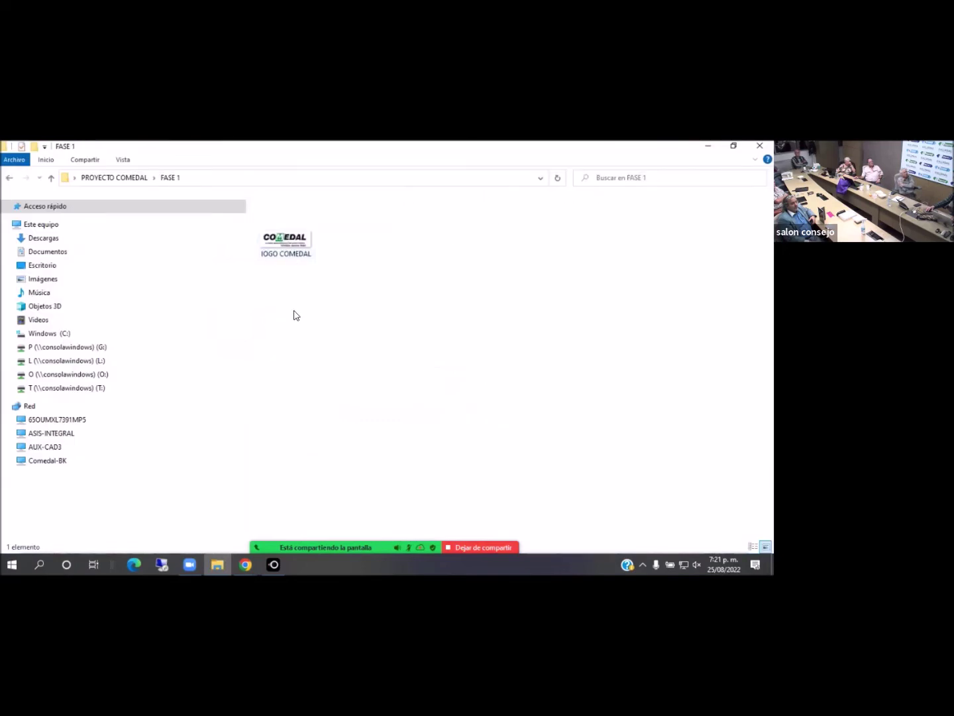
click(708, 146)
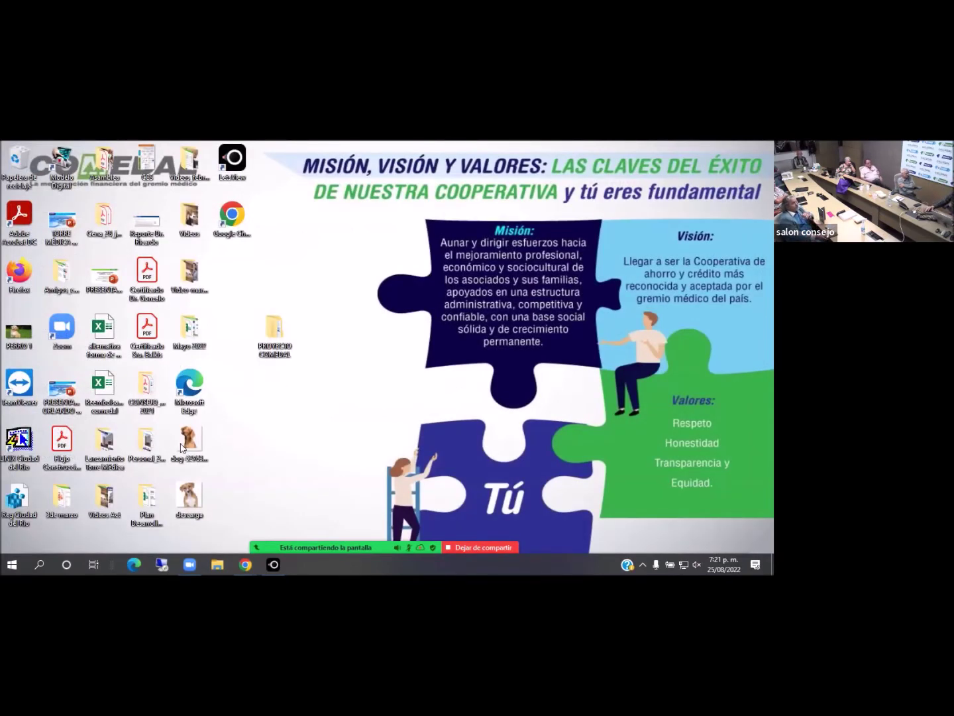
Reopen PROYECTO COMEDAL, look over FASE 1–3, and switch to the Google Drive window
double_click(274, 331)
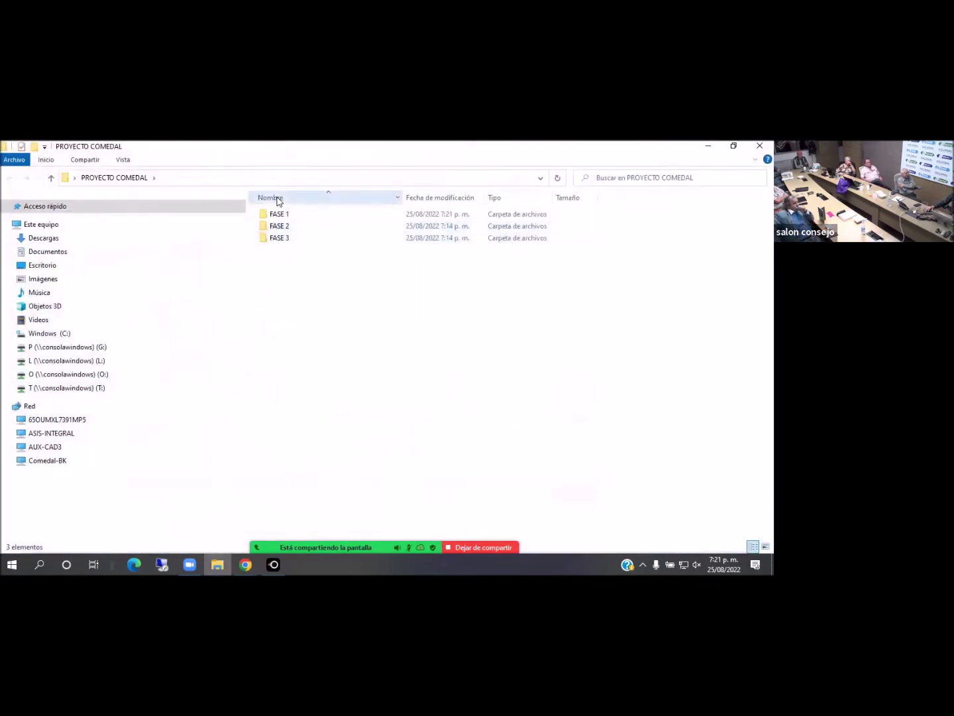
click(284, 218)
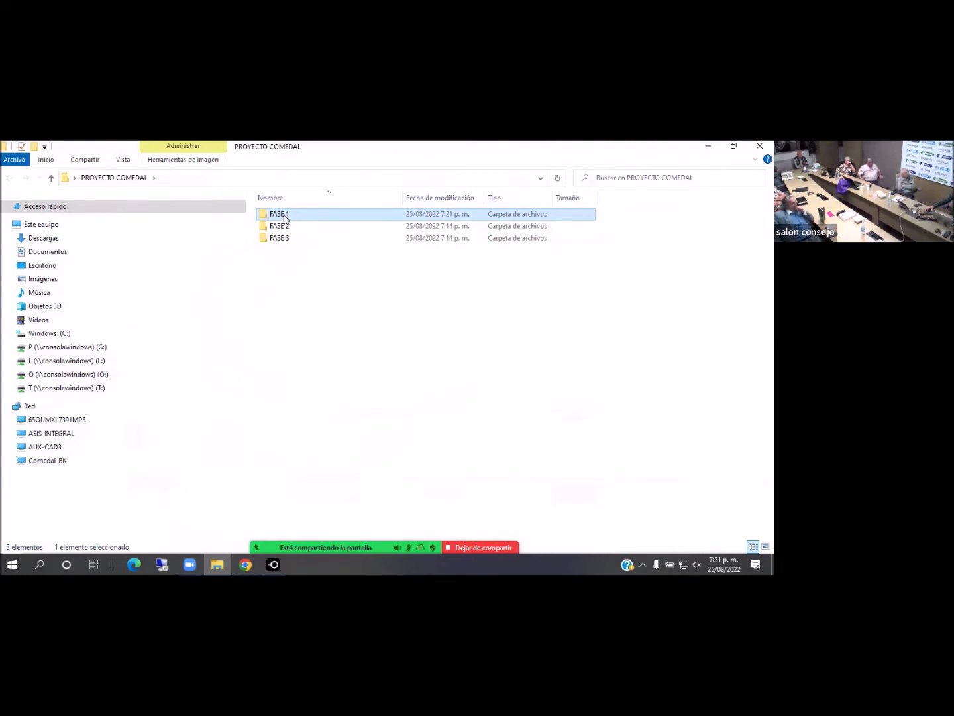
click(287, 228)
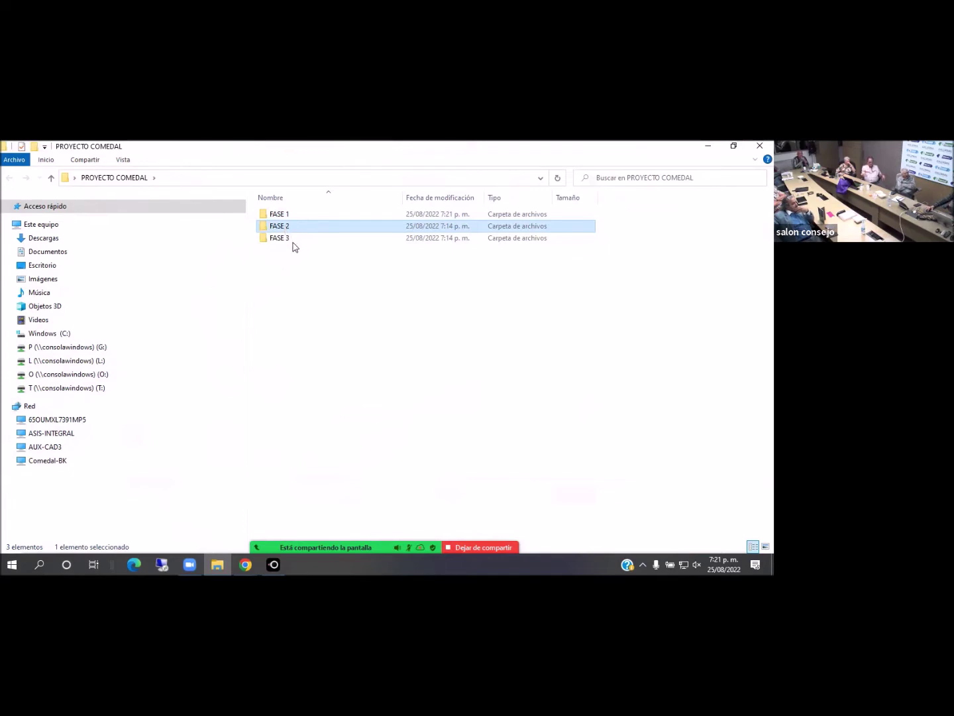
click(288, 238)
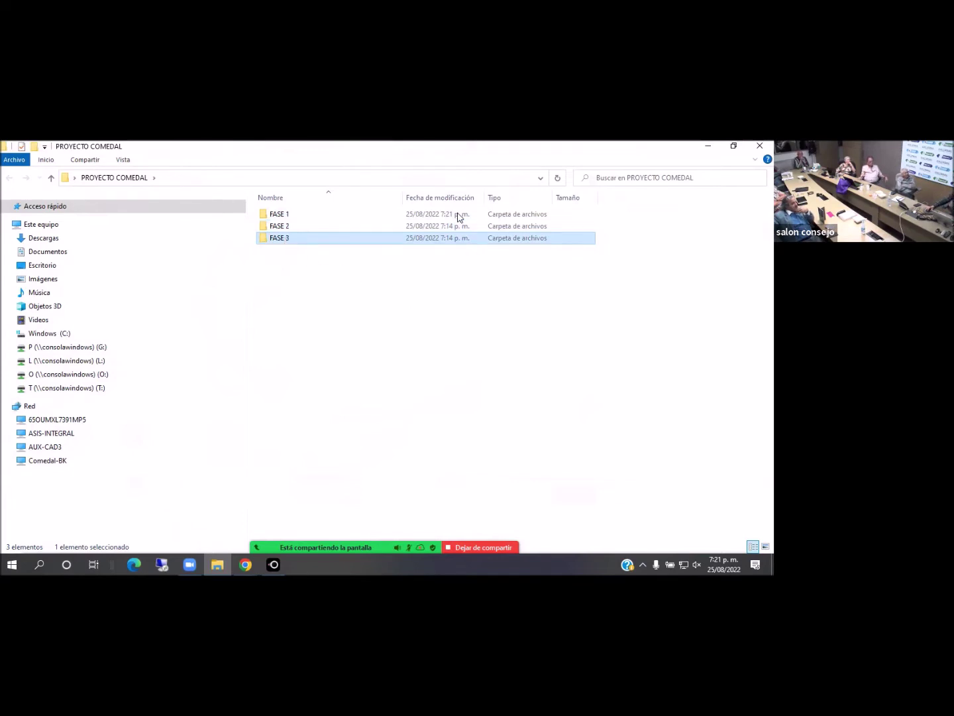
click(245, 564)
click(180, 503)
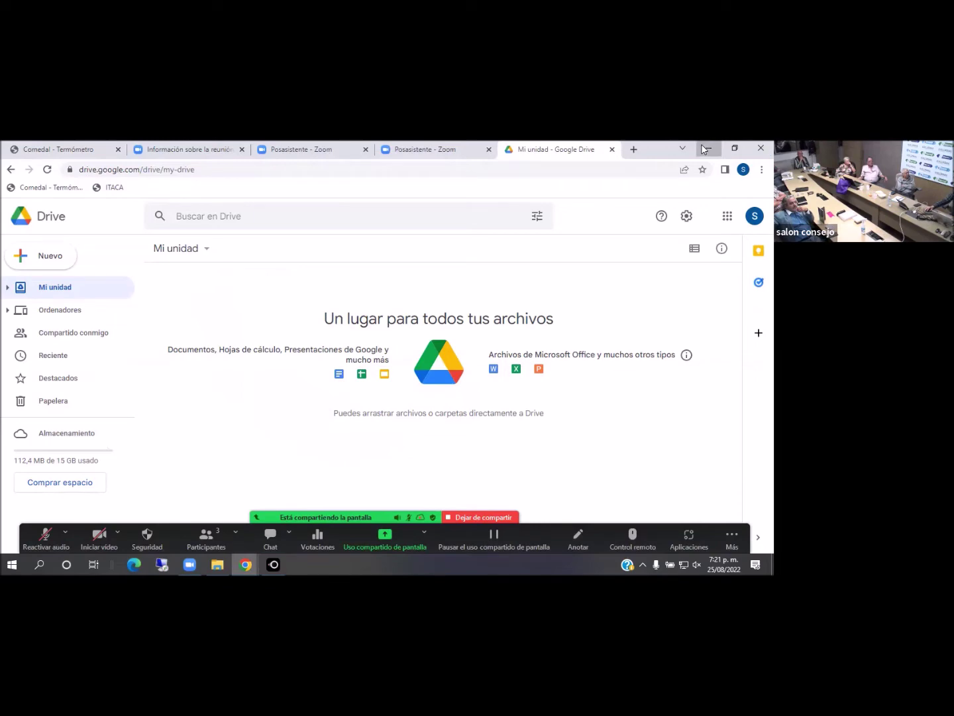
click(708, 148)
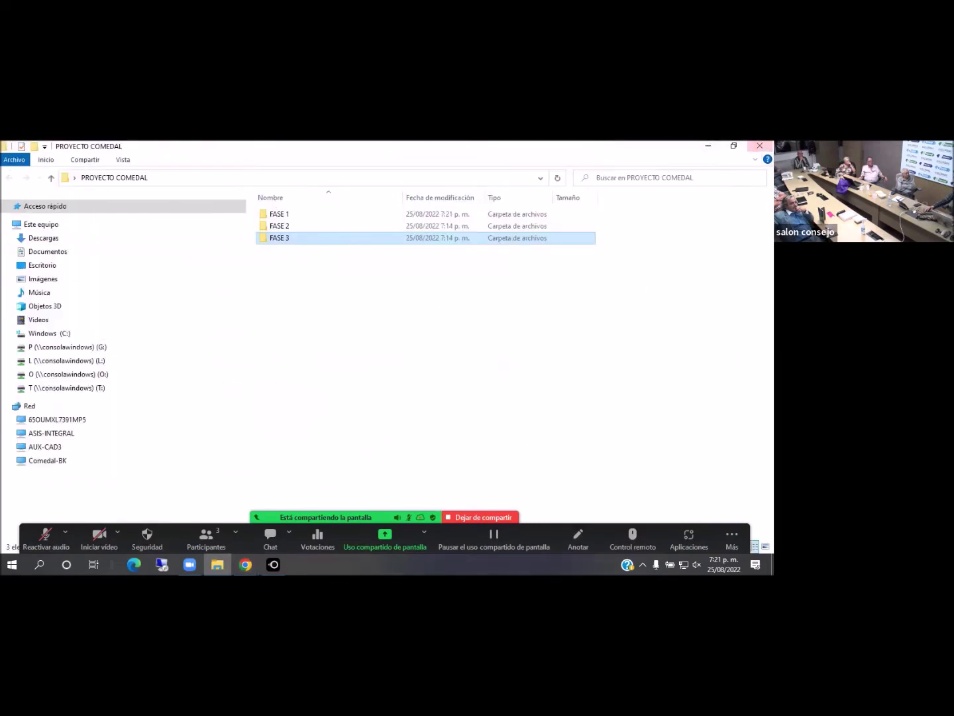
Close the PROYECTO COMEDAL Explorer window and restore Google Drive
click(760, 146)
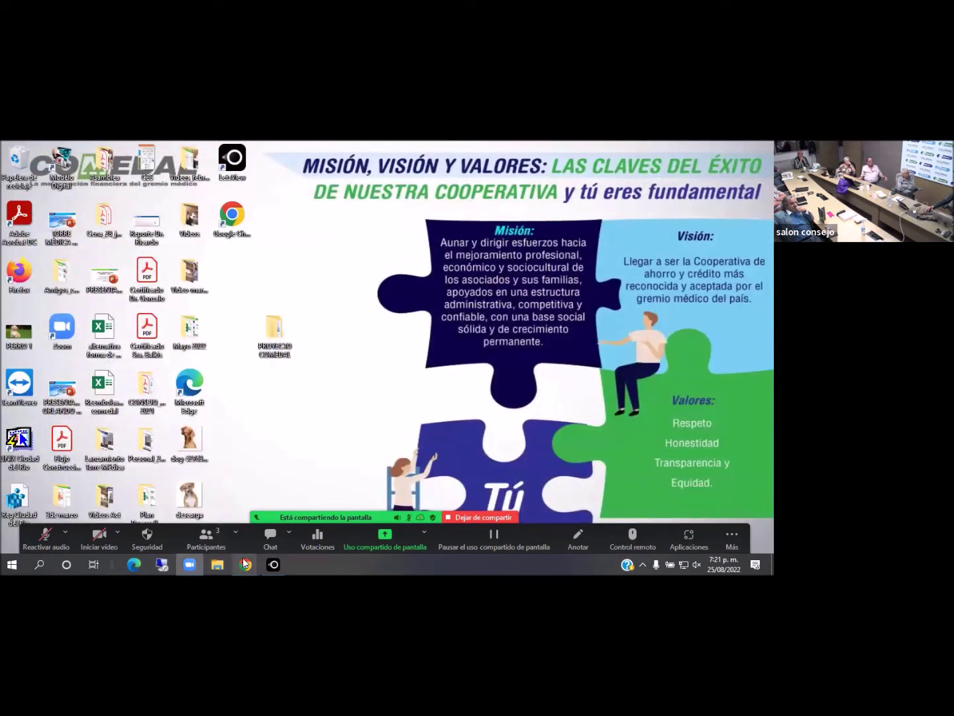
mouse_move(243, 564)
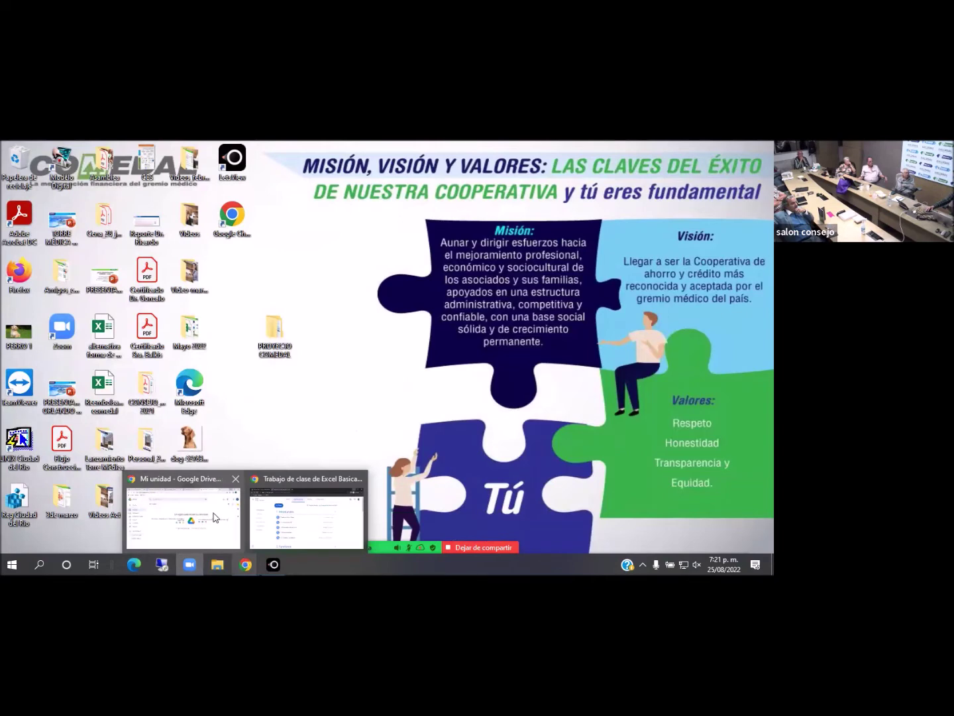
click(229, 545)
Upload the desktop PROYECTO COMEDAL folder with Nuevo > Subir carpeta and confirm all files
click(50, 262)
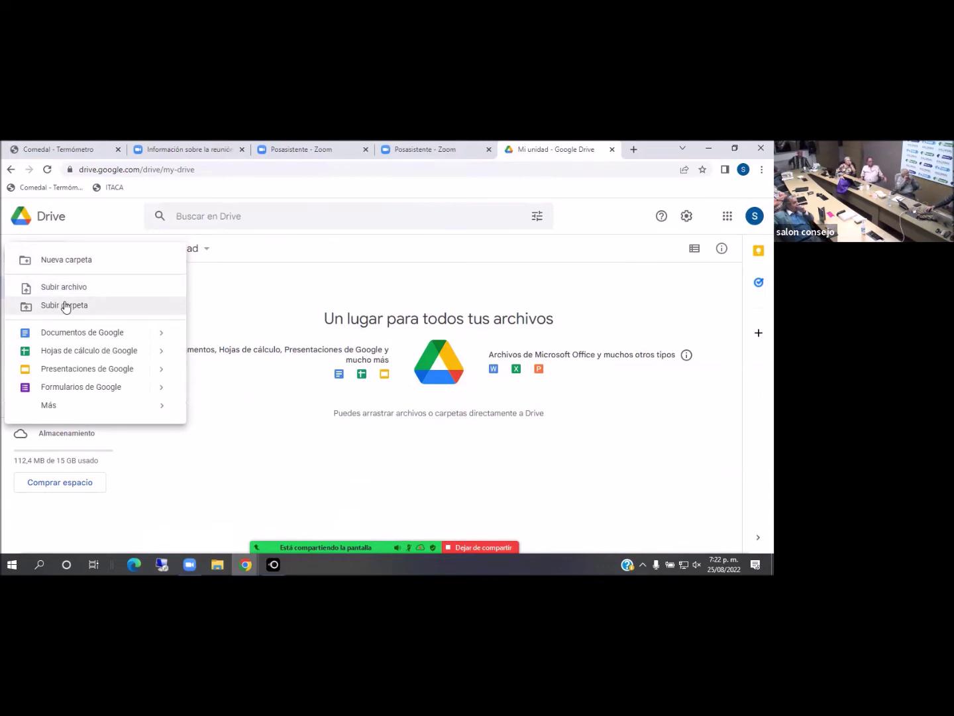
click(64, 305)
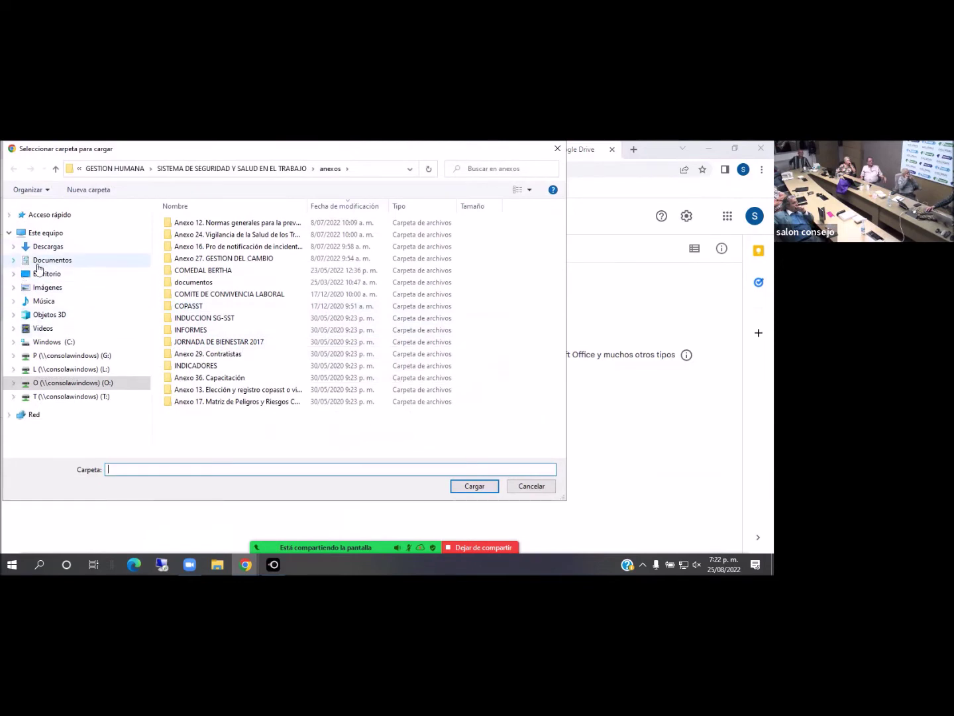
click(145, 275)
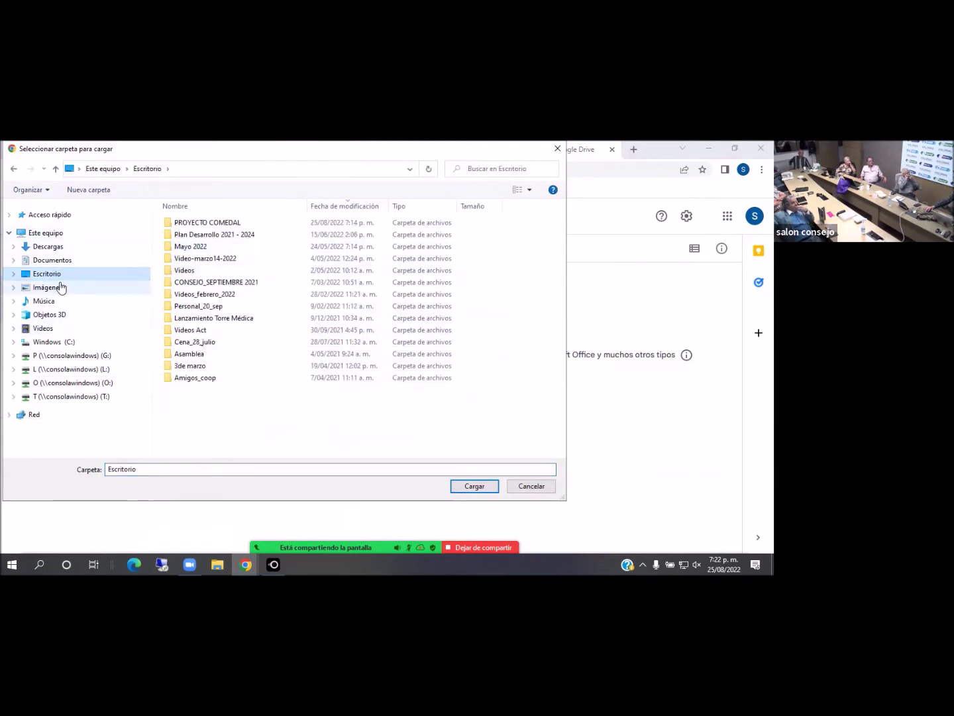
click(195, 224)
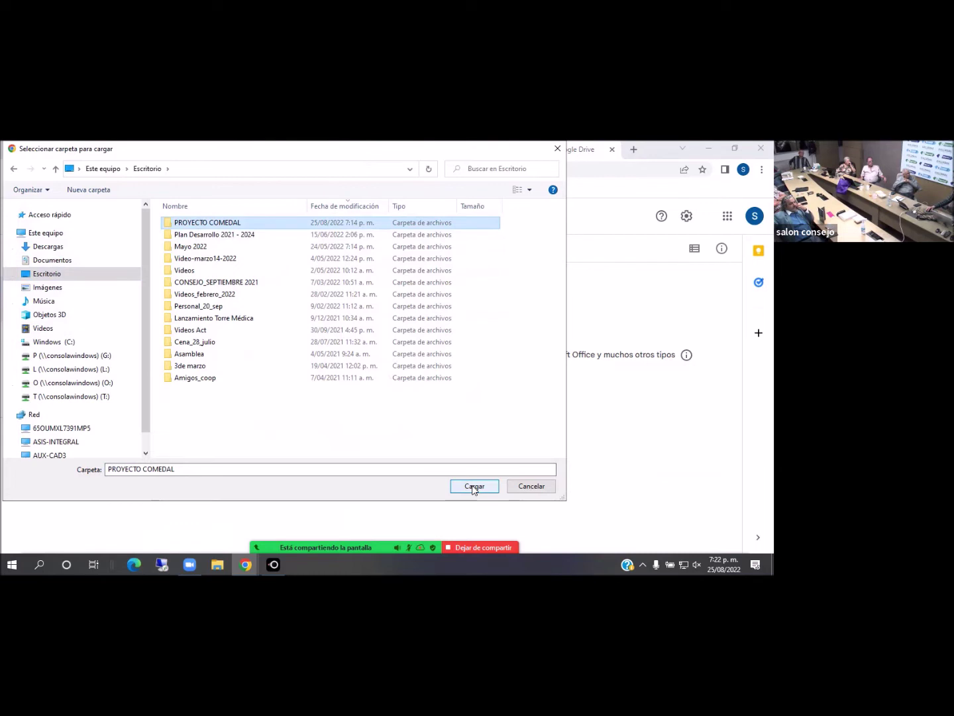
click(473, 490)
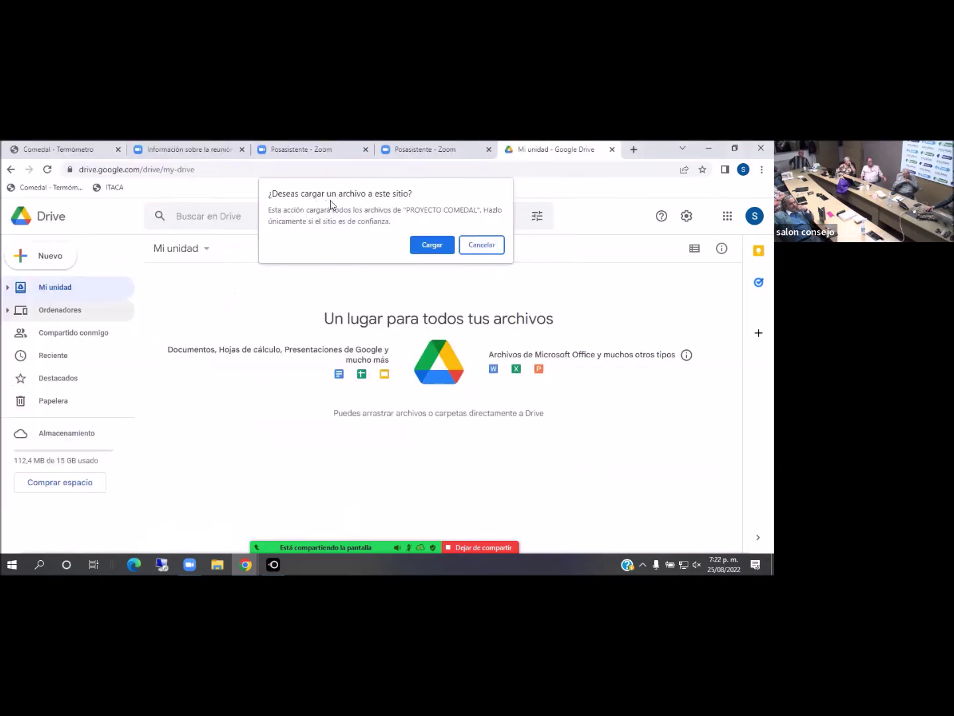
click(432, 248)
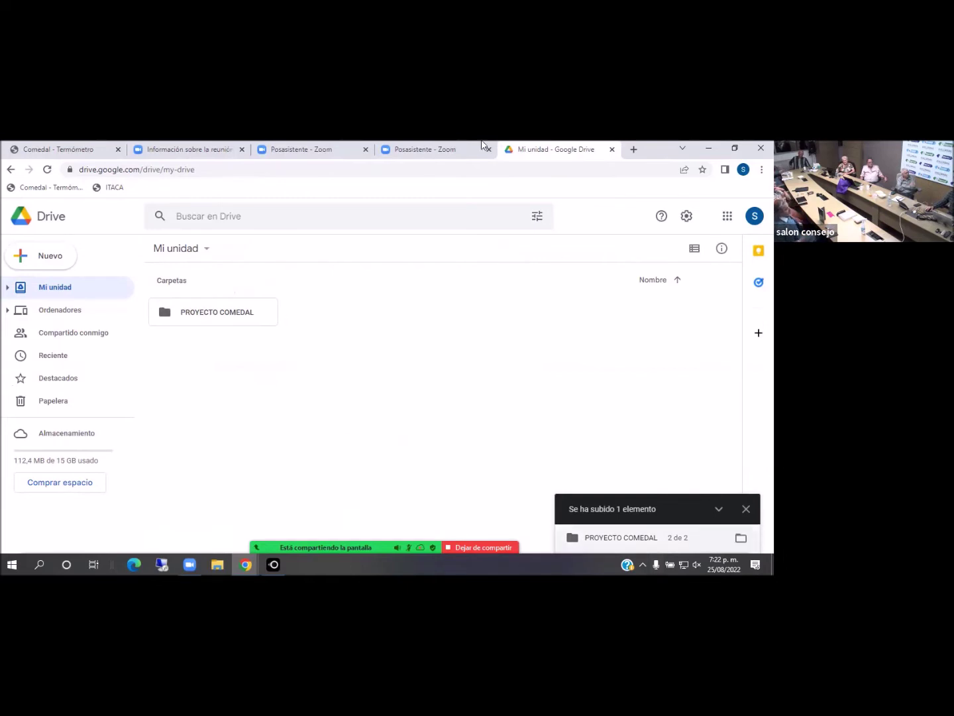
Open the uploaded PROYECTO COMEDAL folder and its FASE 1 subfolder in Drive, then go back
click(709, 152)
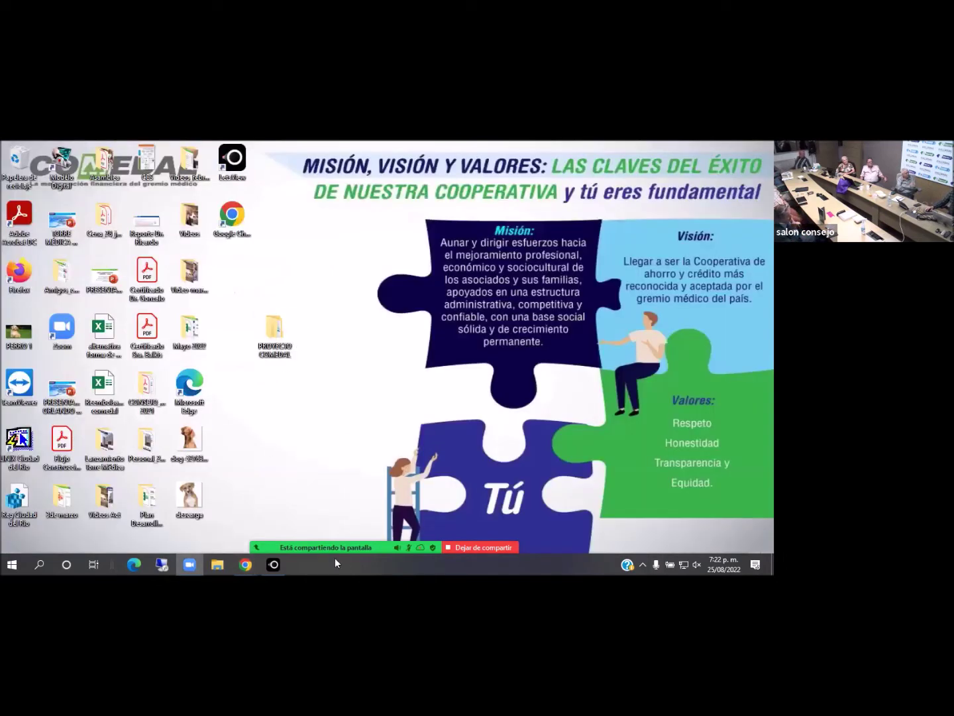
click(246, 563)
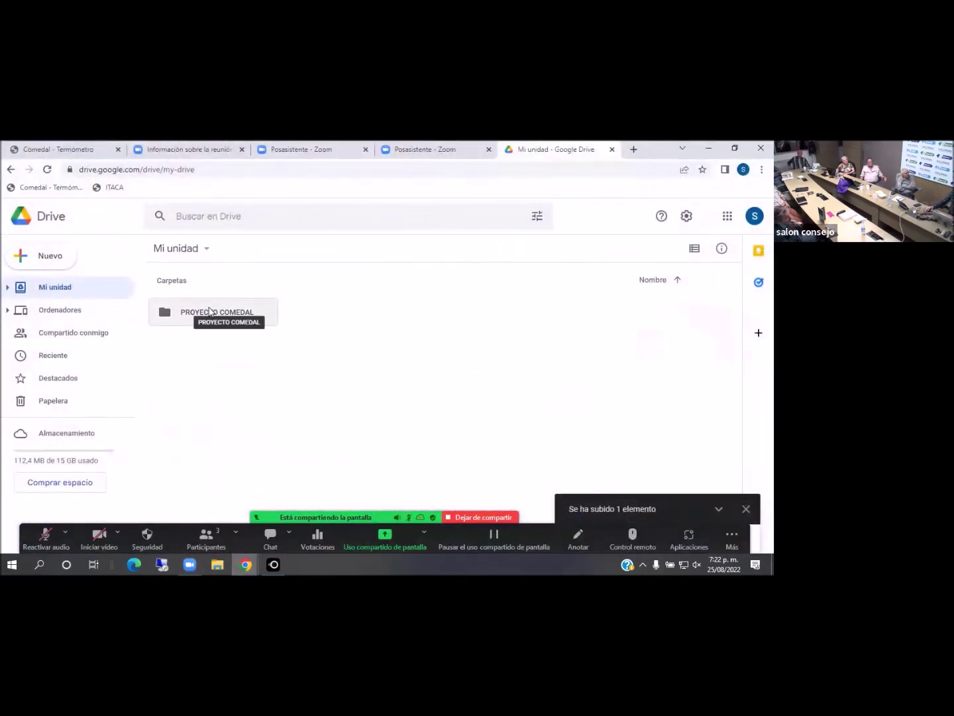
click(210, 311)
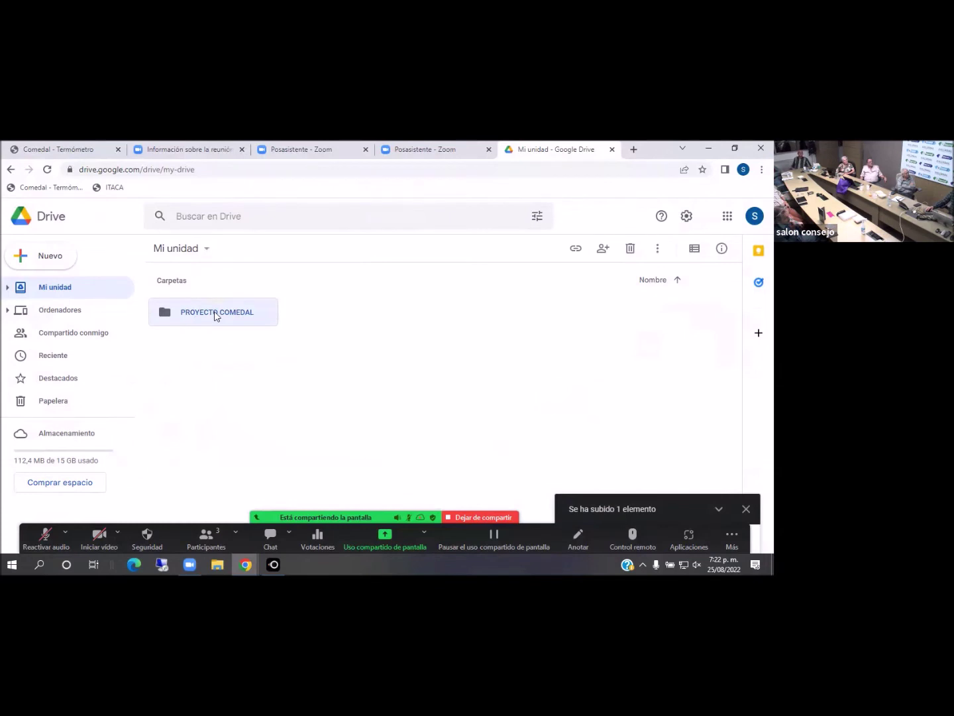
double_click(210, 313)
double_click(209, 313)
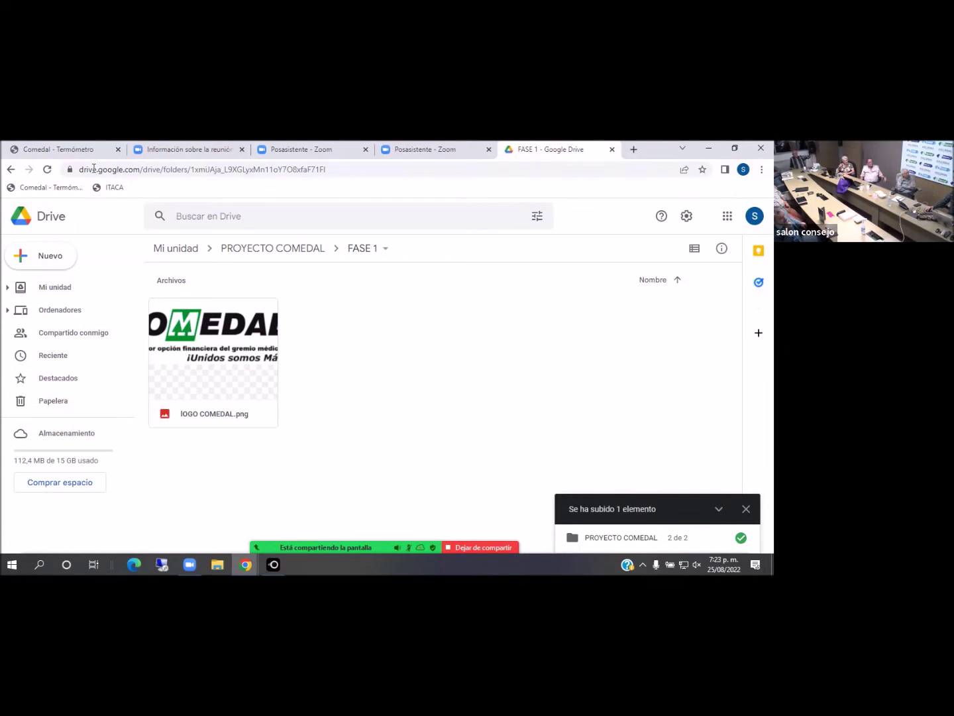
click(10, 169)
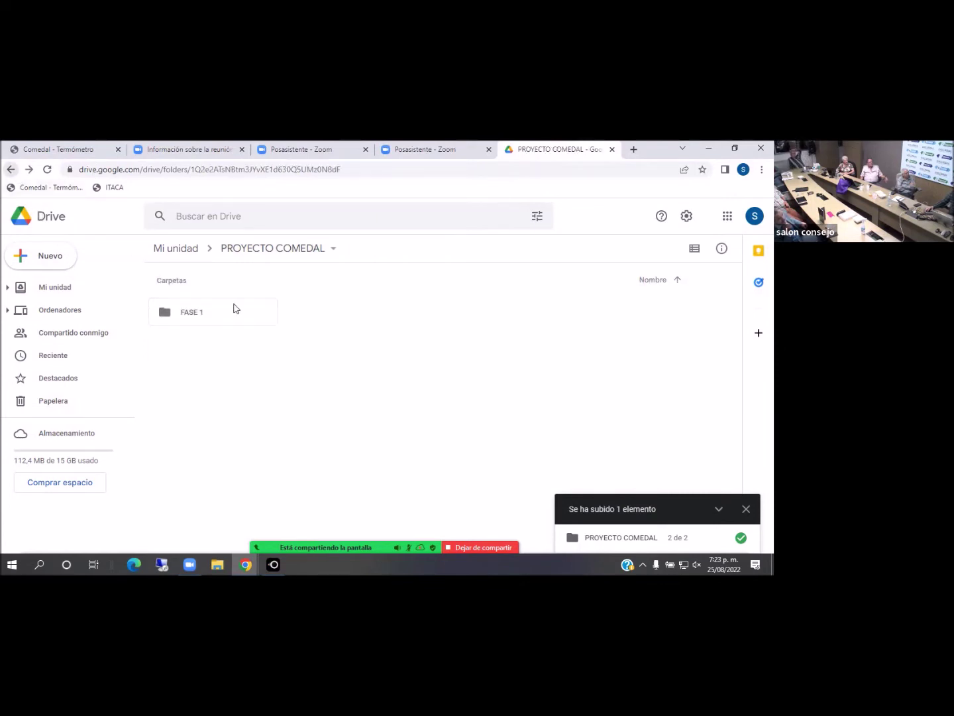
Check that the desktop PROYECTO COMEDAL's FASE 2 folder is empty, then return to Drive
click(708, 147)
double_click(267, 349)
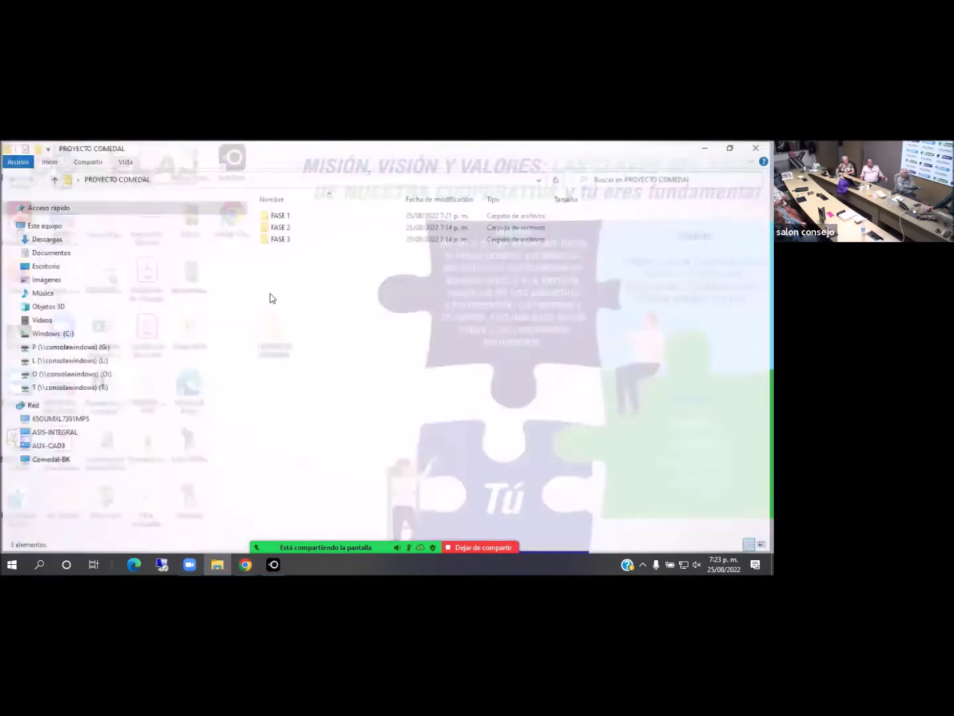
click(281, 228)
double_click(281, 229)
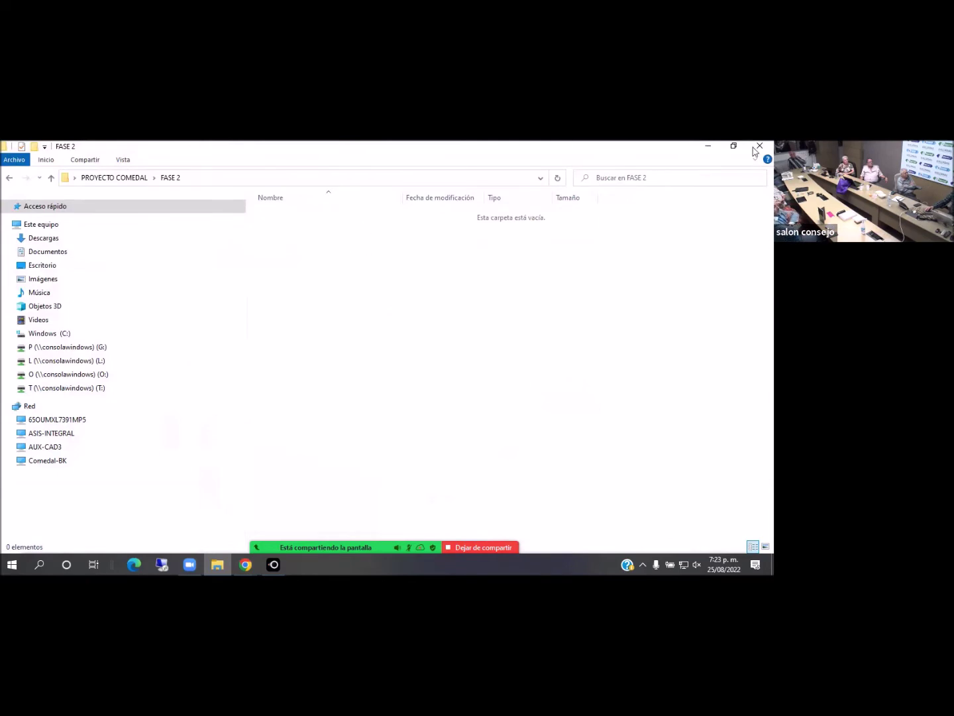
click(760, 146)
mouse_move(245, 563)
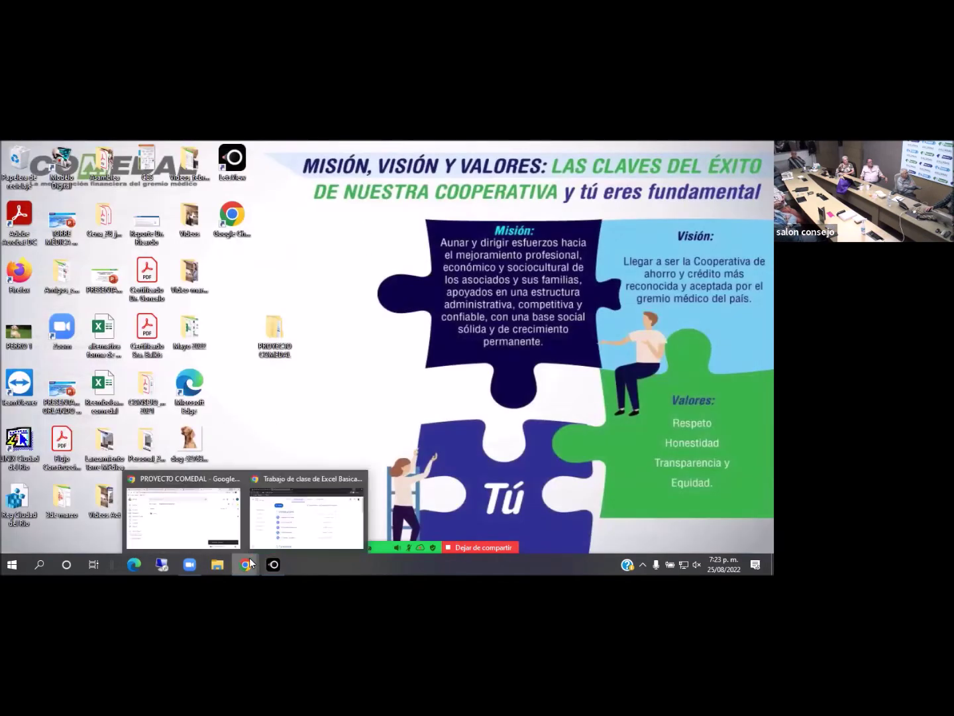
click(206, 538)
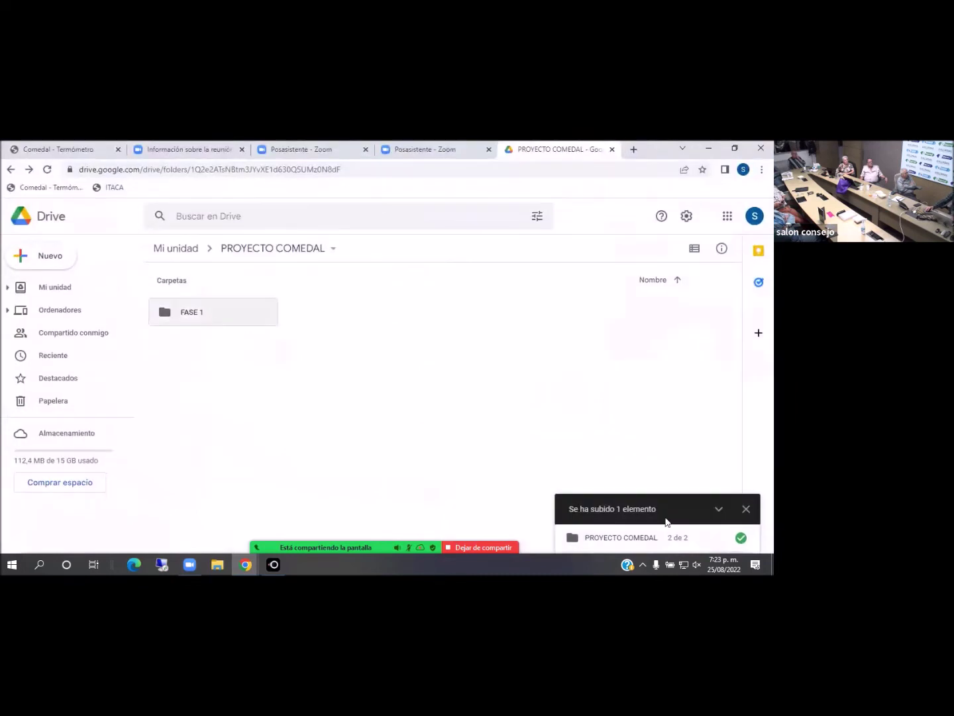
Dismiss the upload panel and move the Drive FASE 1 folder to the trash
click(744, 508)
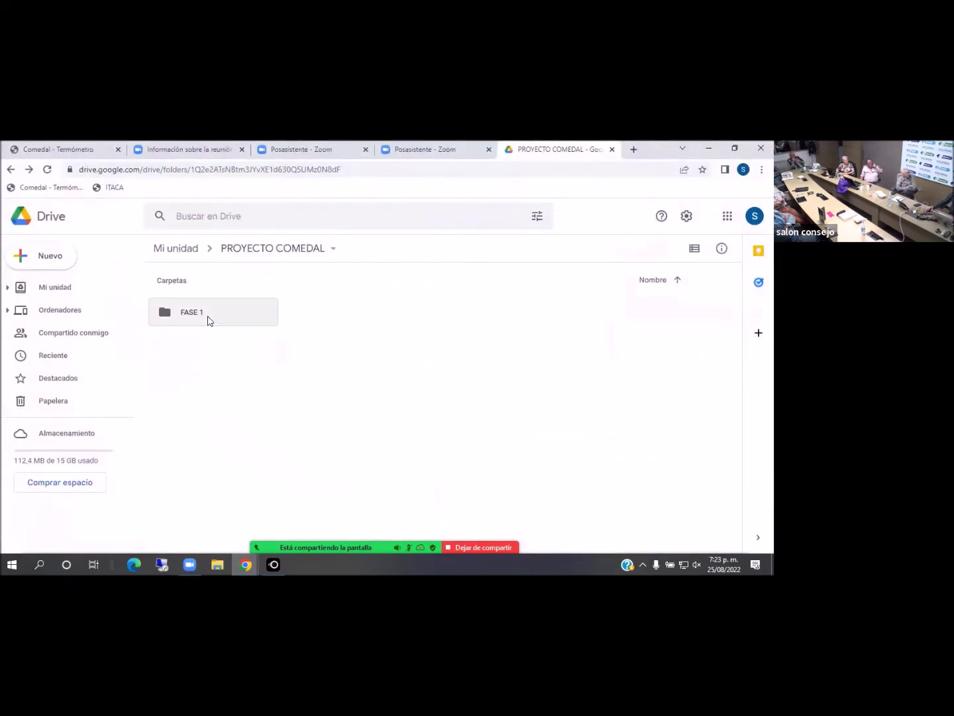
right_click(207, 320)
click(248, 532)
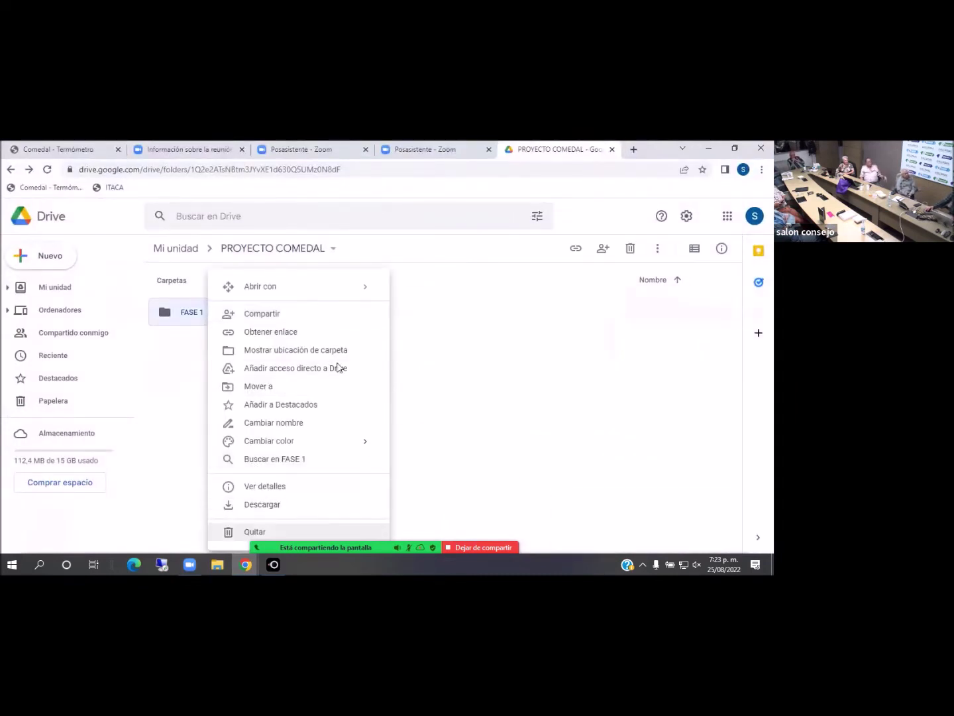
Resize and reposition the Chrome window so the desktop icons stay visible beside Drive
click(737, 150)
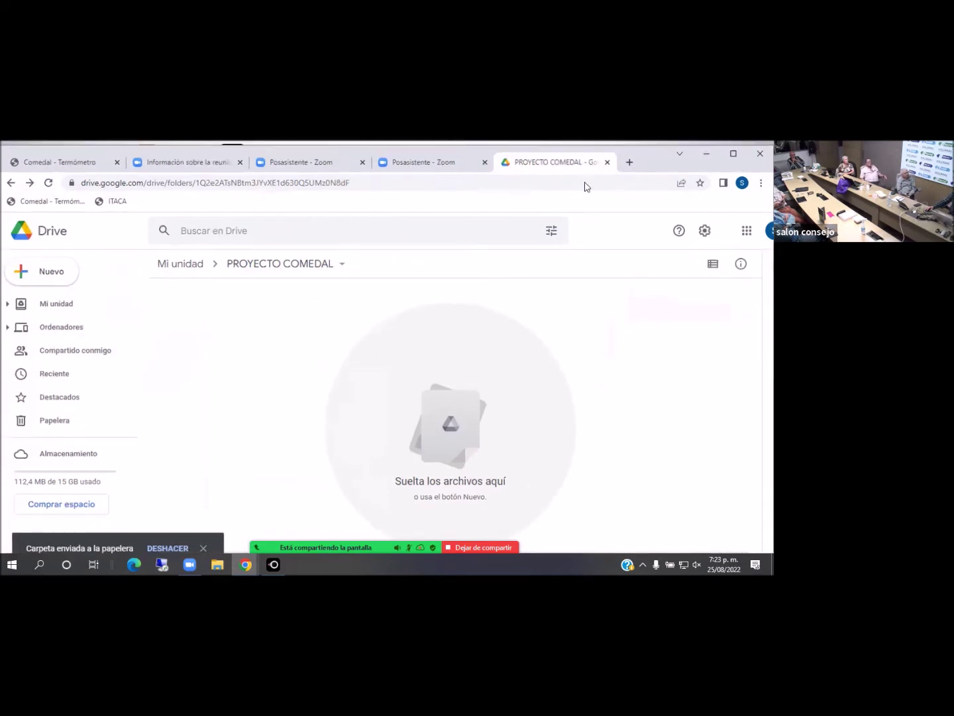
drag(245, 165, 270, 184)
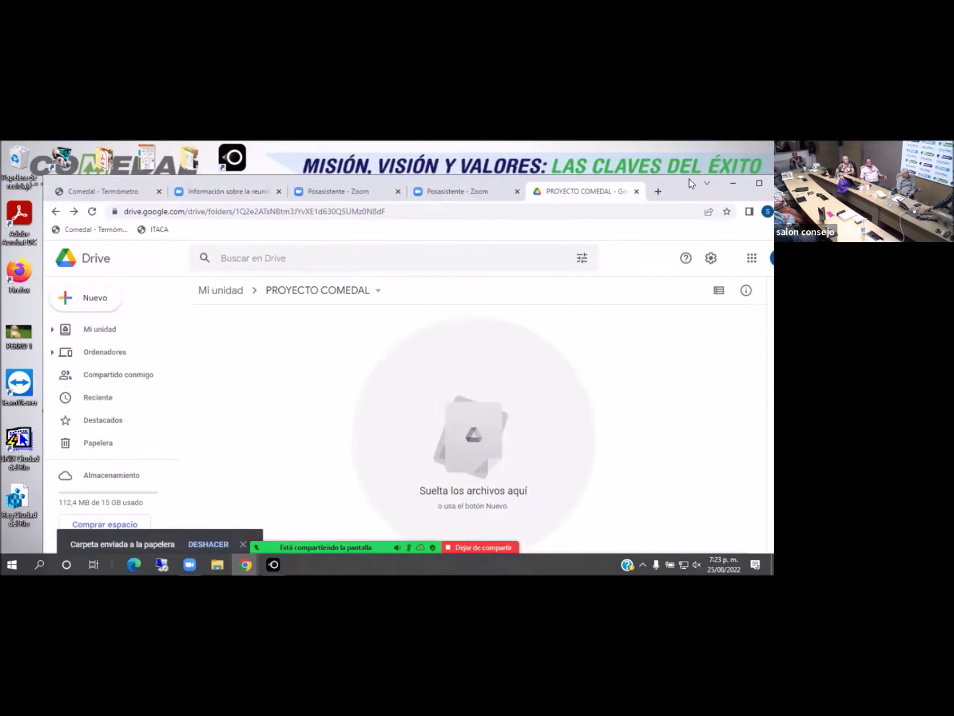
drag(684, 187, 615, 171)
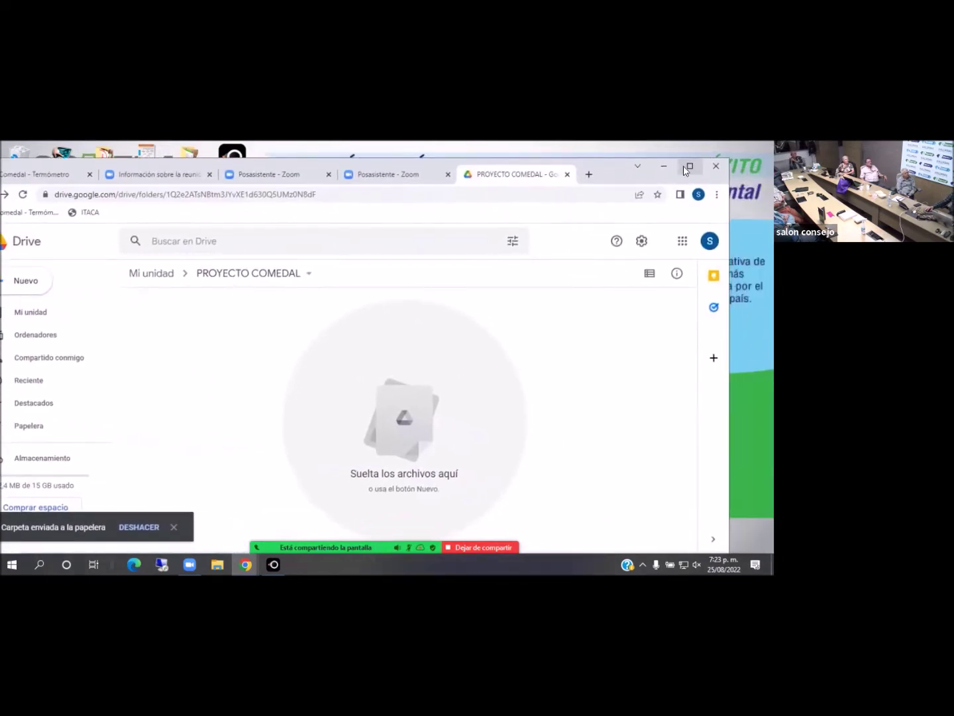
click(688, 174)
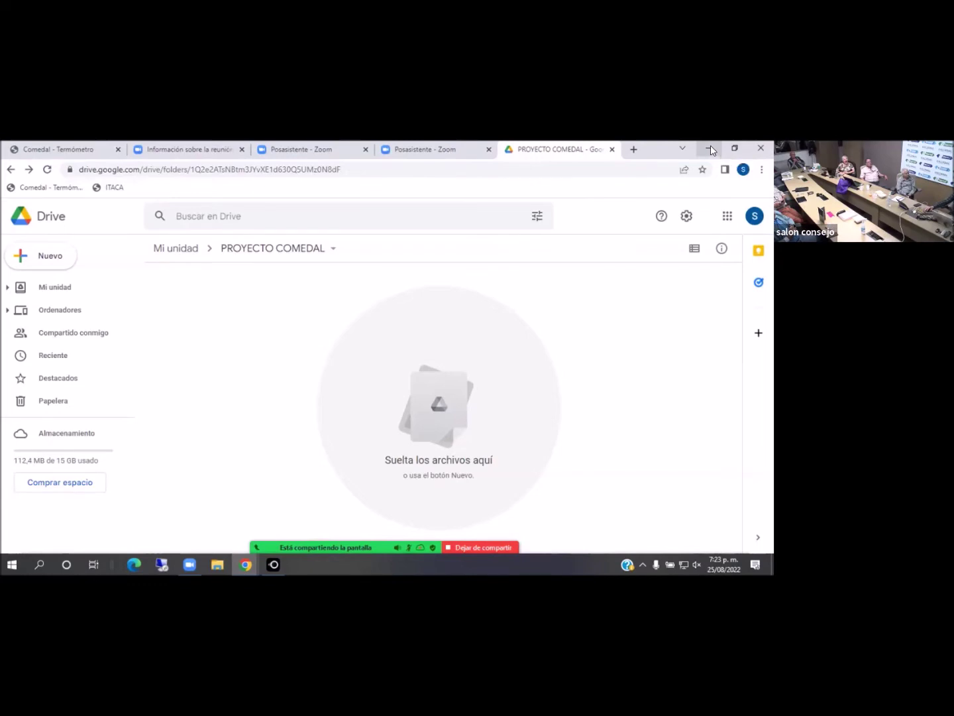
click(710, 147)
mouse_move(247, 564)
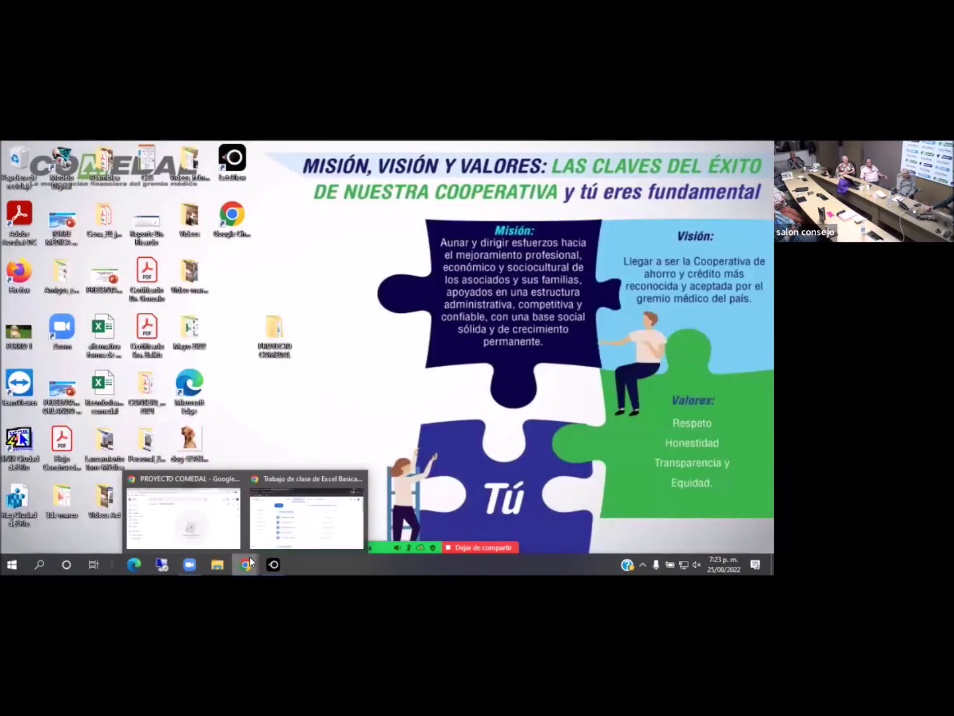
click(216, 509)
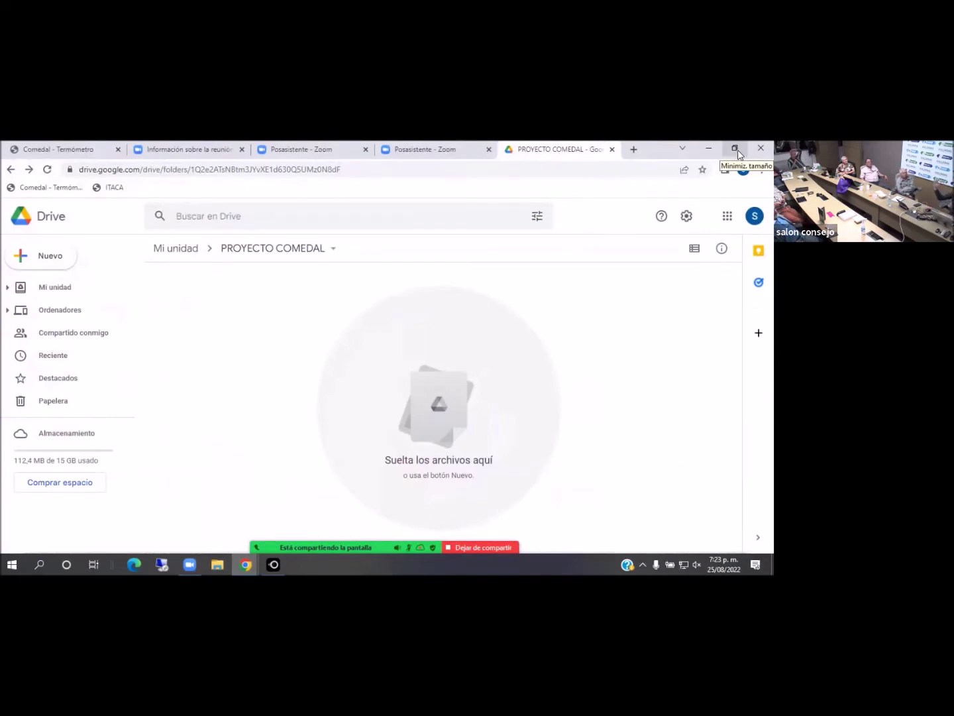
click(735, 151)
drag(607, 169, 128, 204)
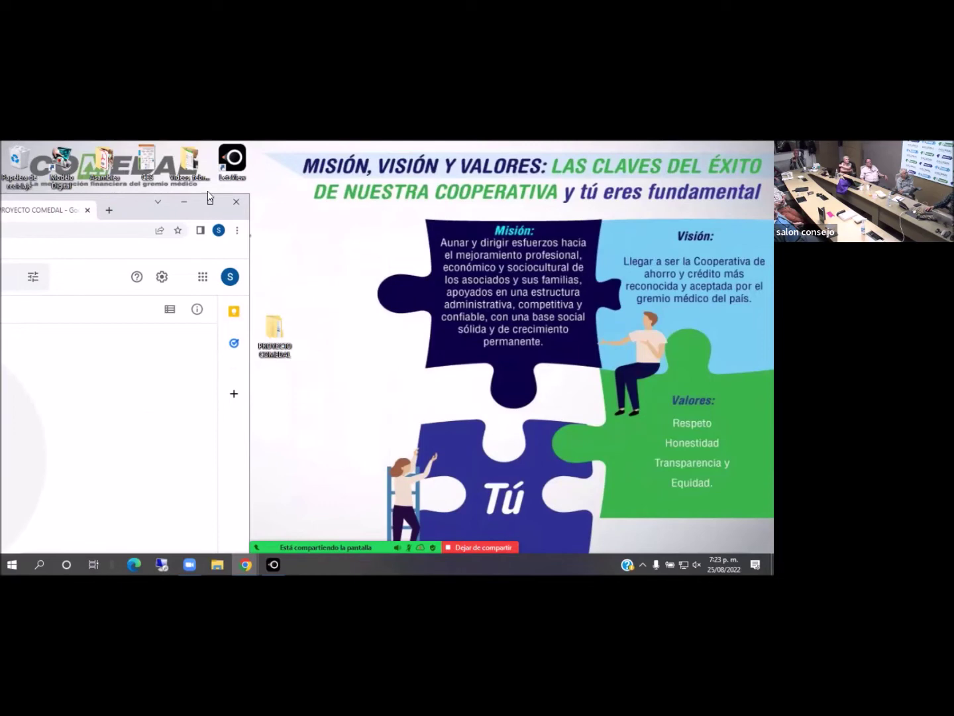
drag(139, 206, 716, 157)
drag(38, 258, 307, 274)
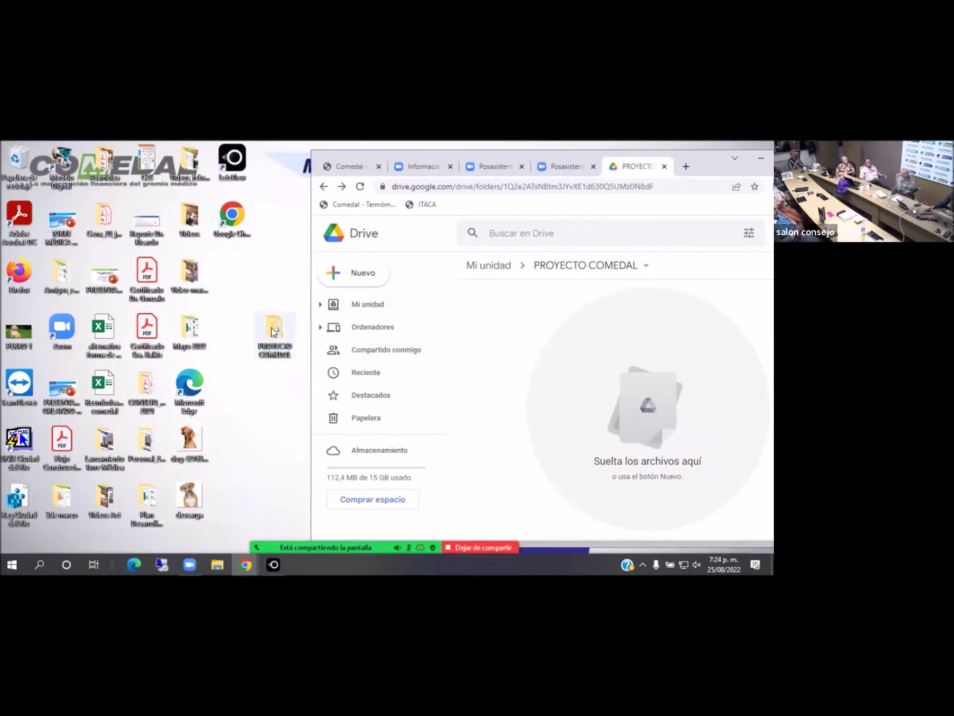
Drag dog-5276317_960_720.webp and the desktop PROYECTO COMEDAL folder into Drive, then maximize the window
click(275, 331)
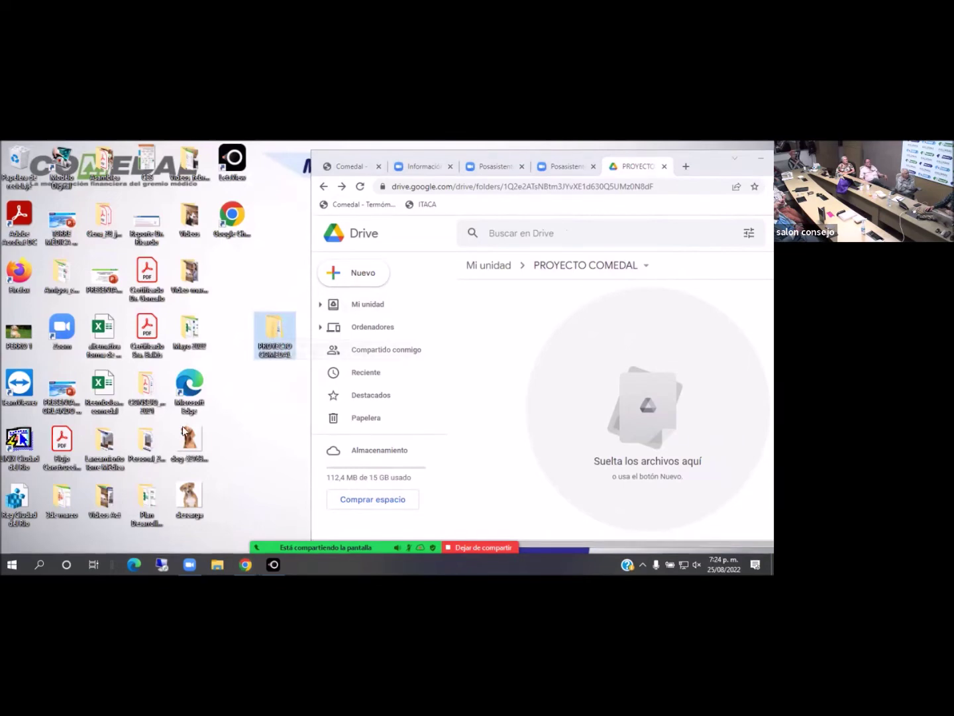
click(200, 439)
drag(205, 445, 556, 320)
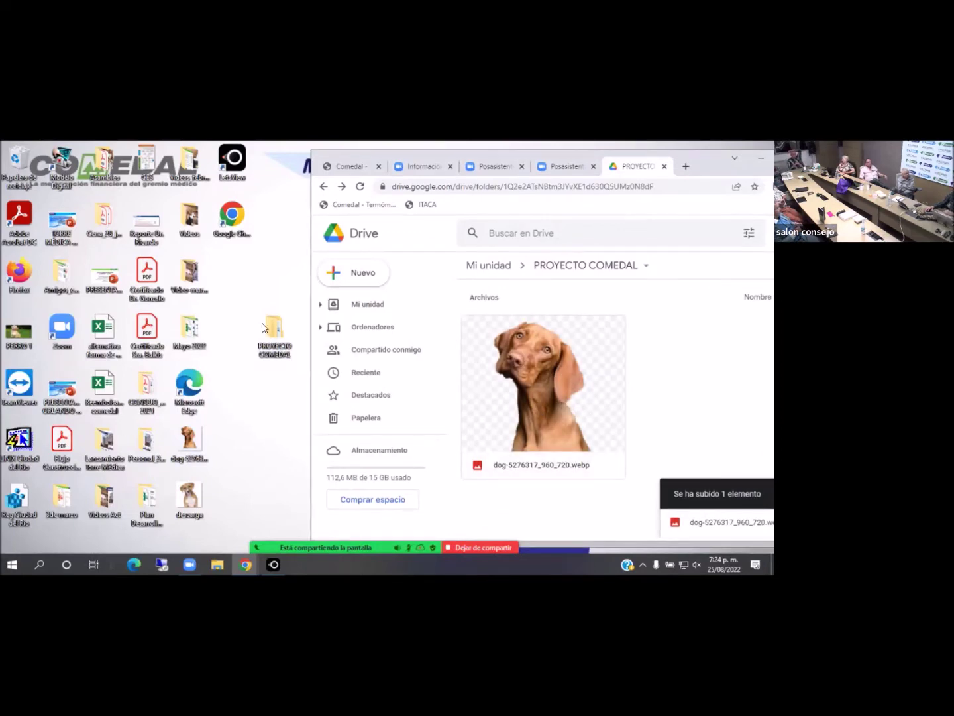
drag(268, 330, 727, 337)
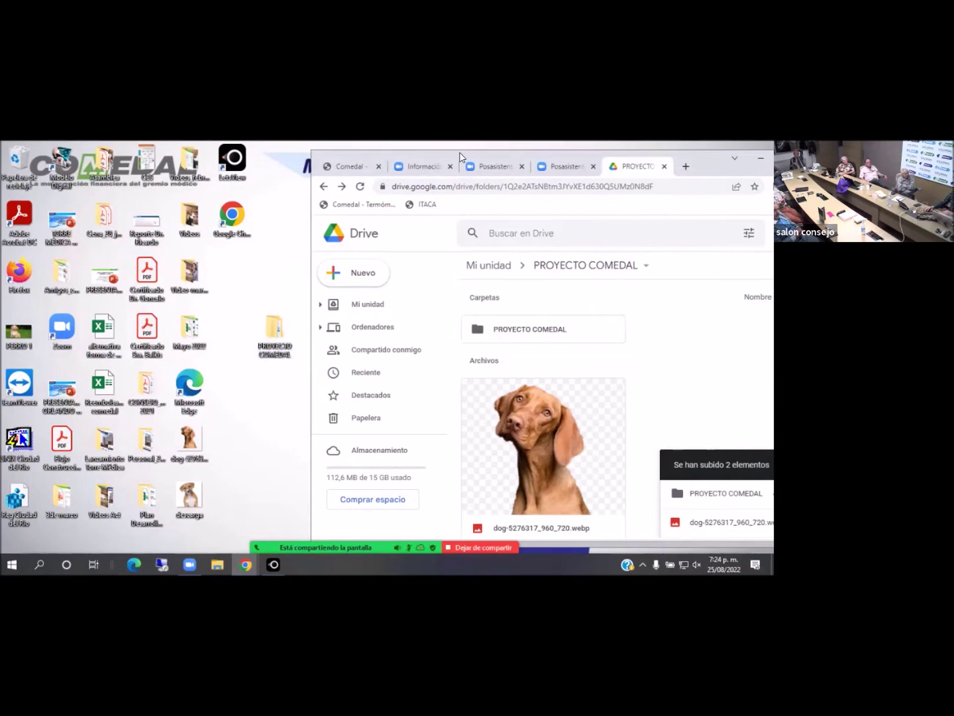
drag(462, 158, 214, 158)
click(546, 153)
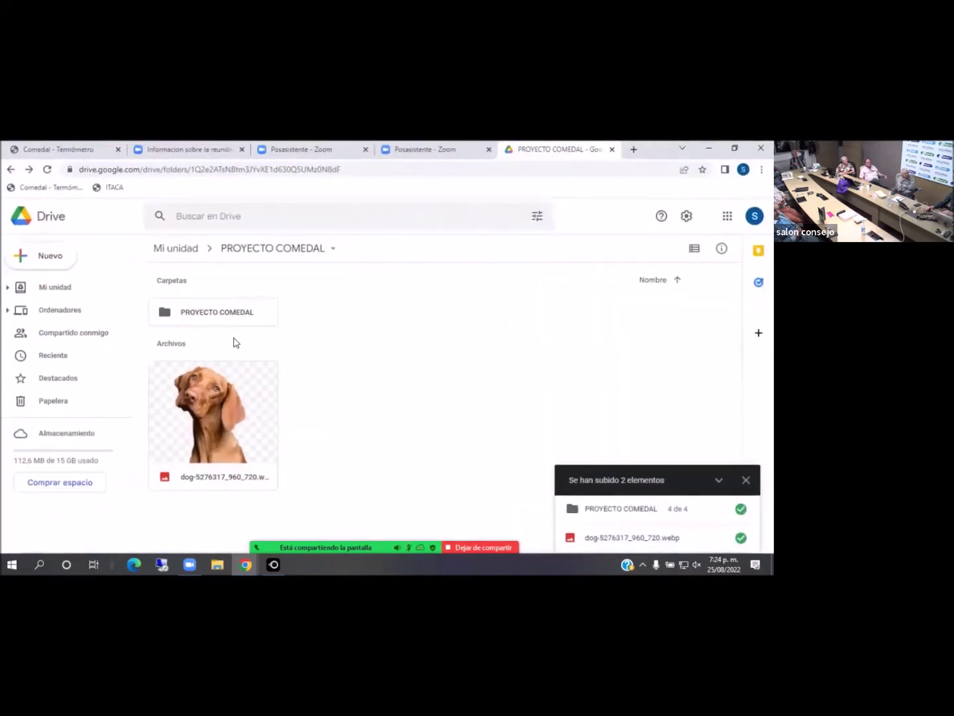
double_click(196, 317)
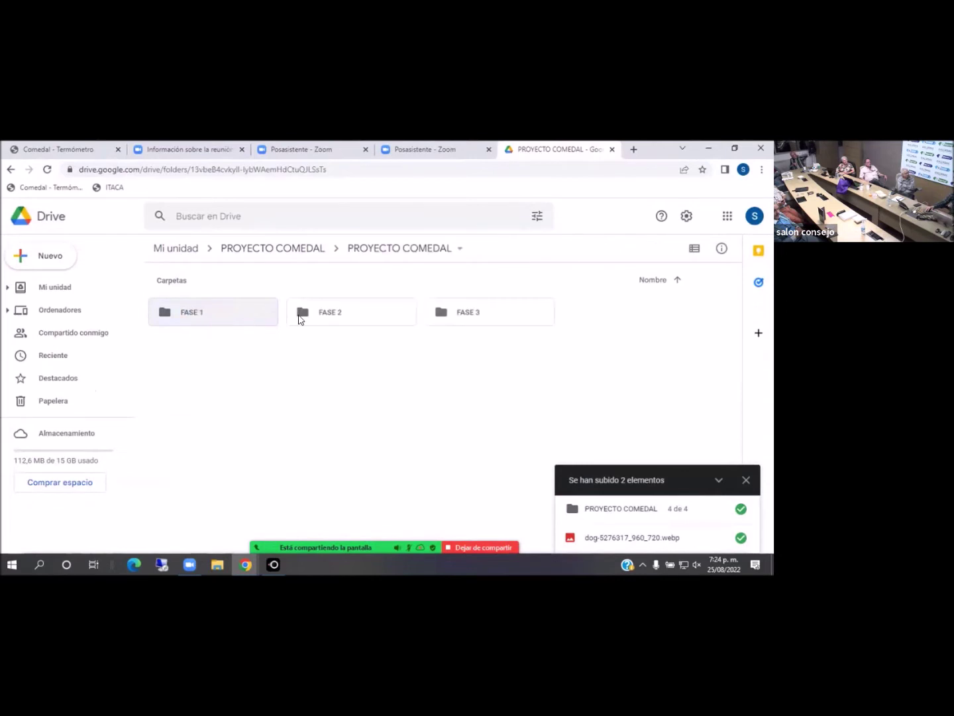
double_click(362, 318)
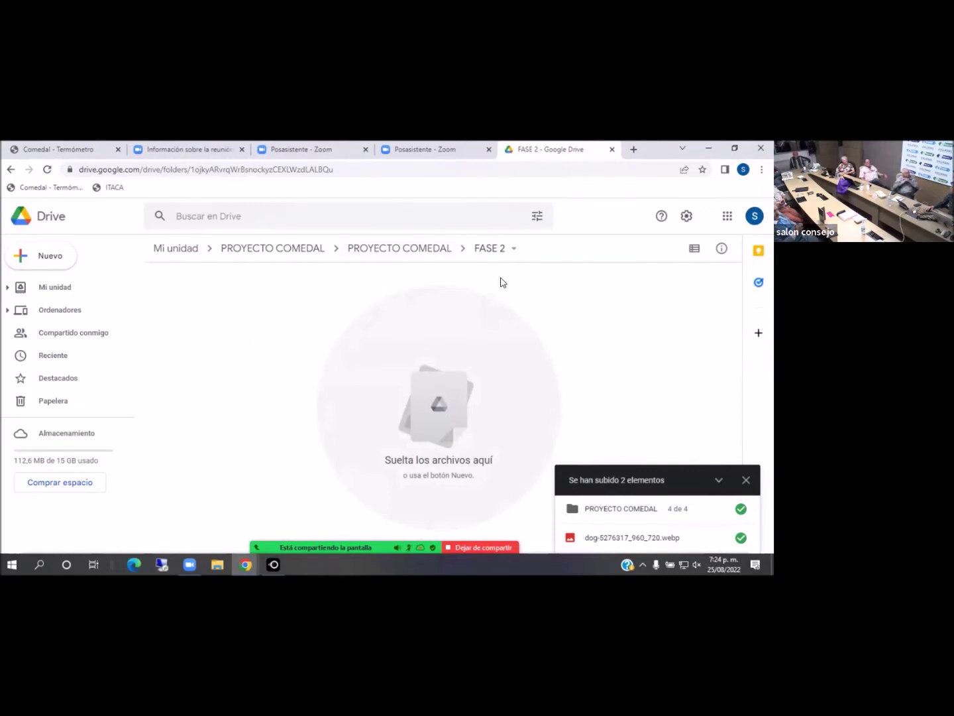
click(268, 247)
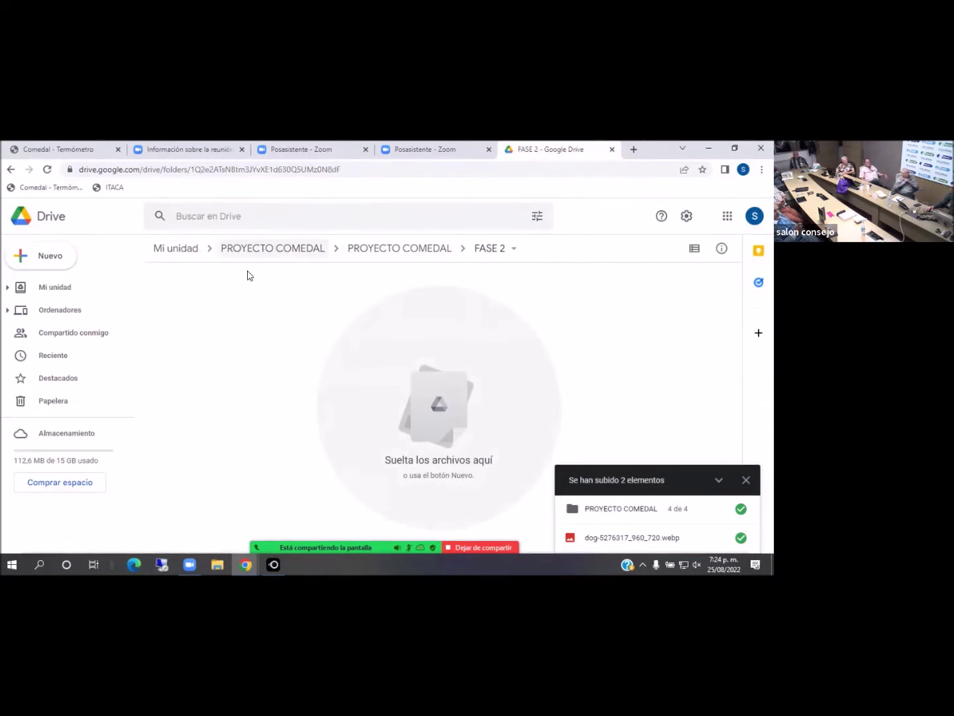
click(227, 389)
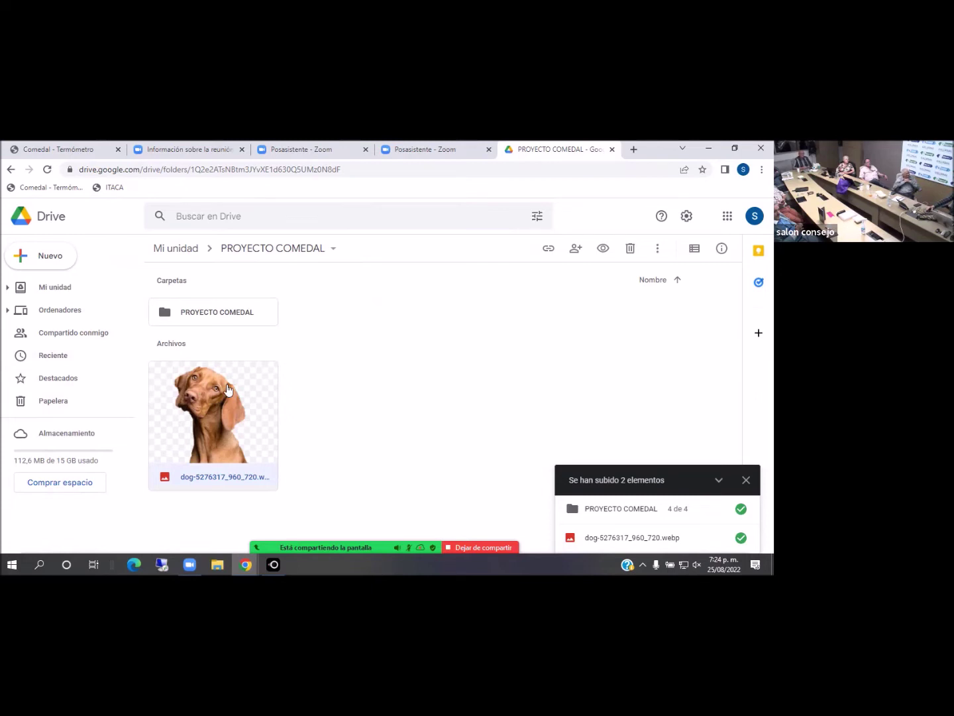
Move the dog image into the FASE 2 subfolder of the nested PROYECTO COMEDAL folder
right_click(227, 389)
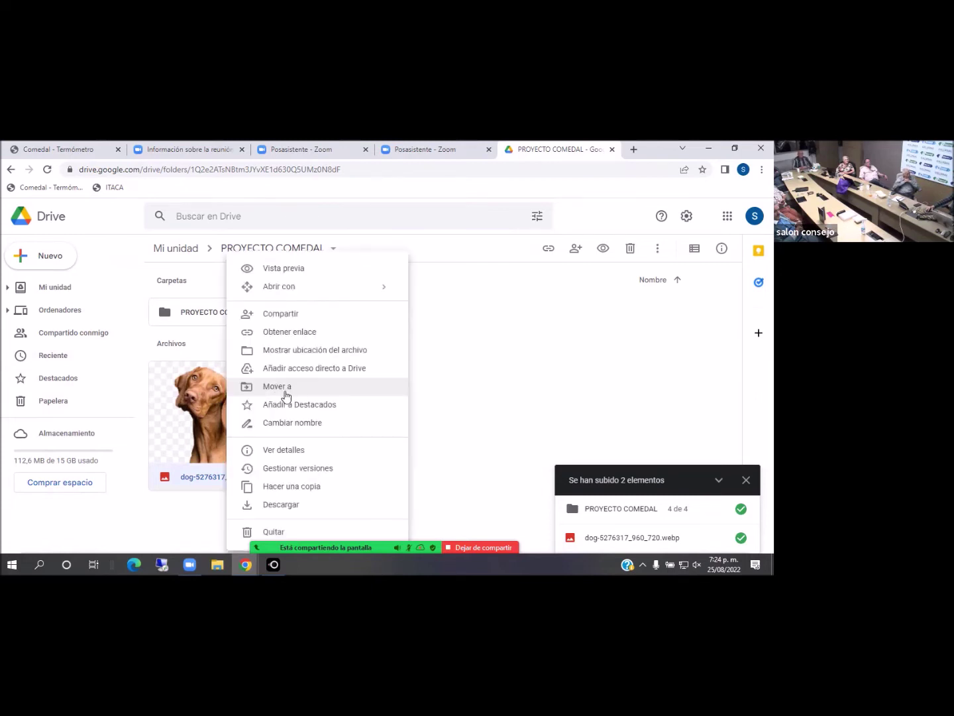
click(291, 388)
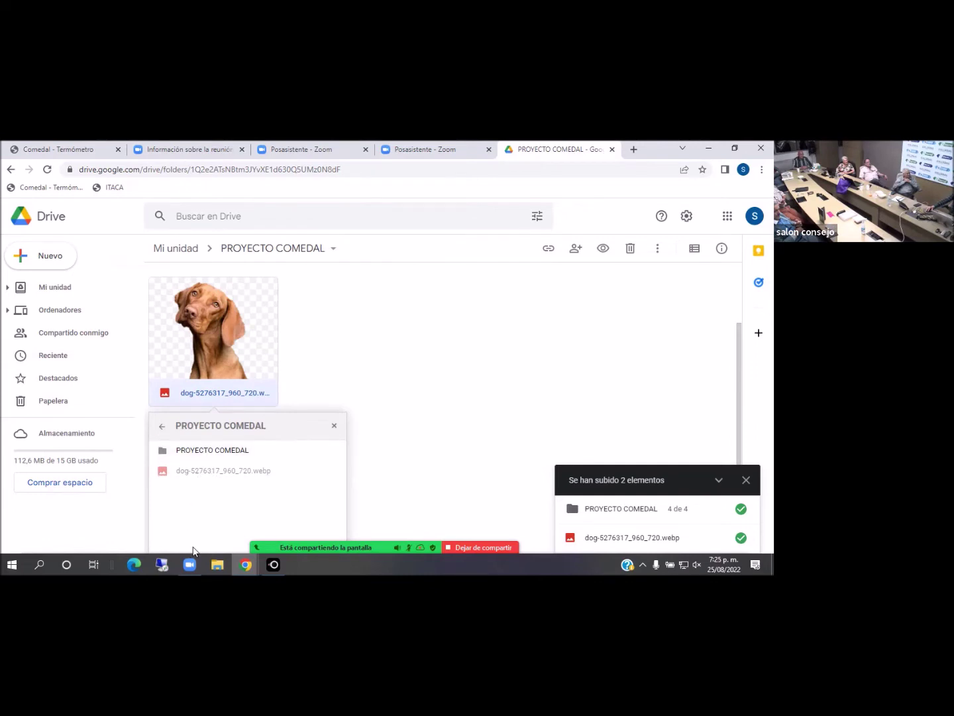
click(206, 450)
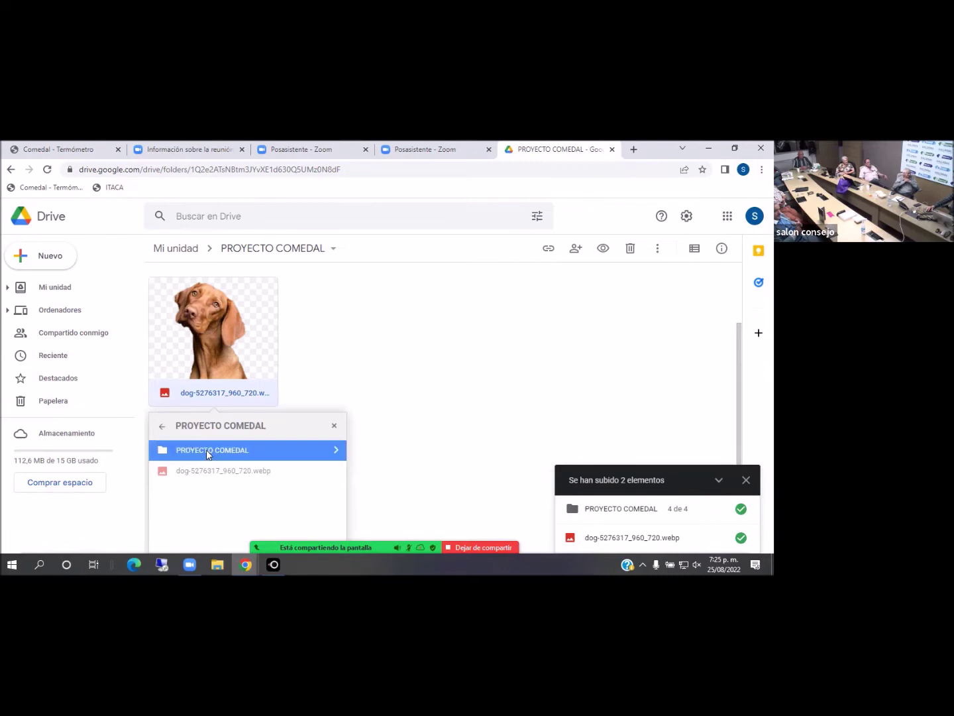
click(336, 455)
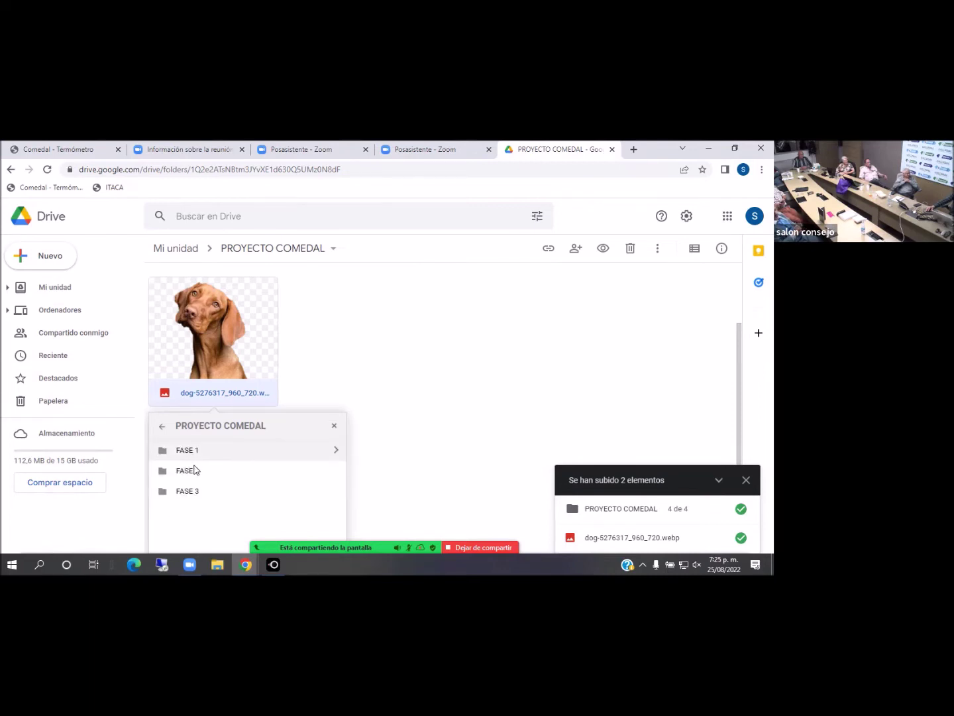
click(190, 474)
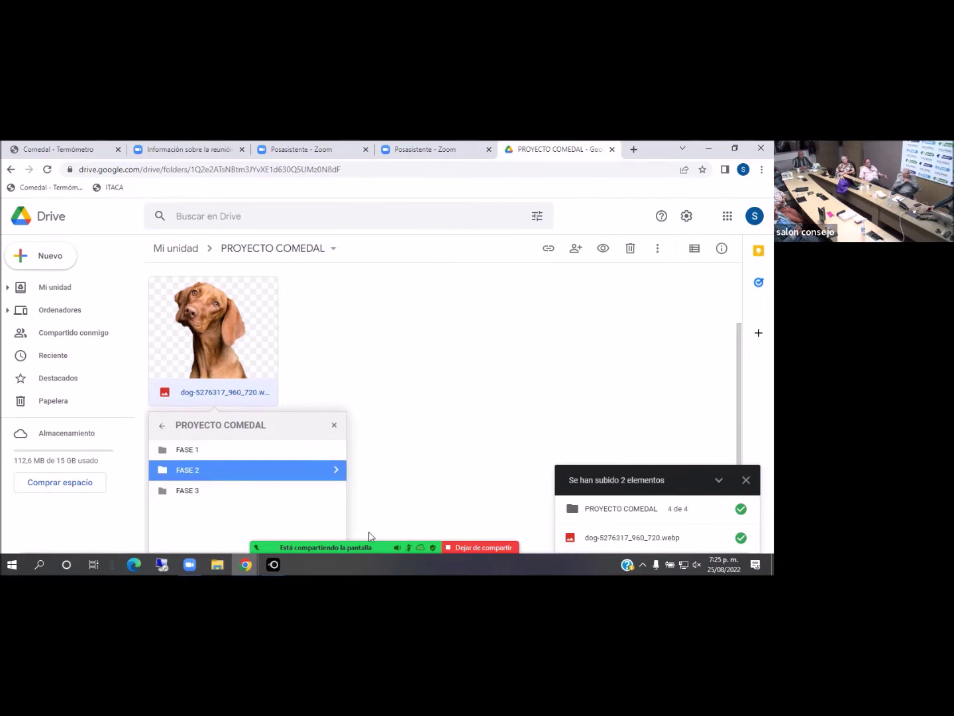
scroll(312, 534, down, 1)
click(309, 536)
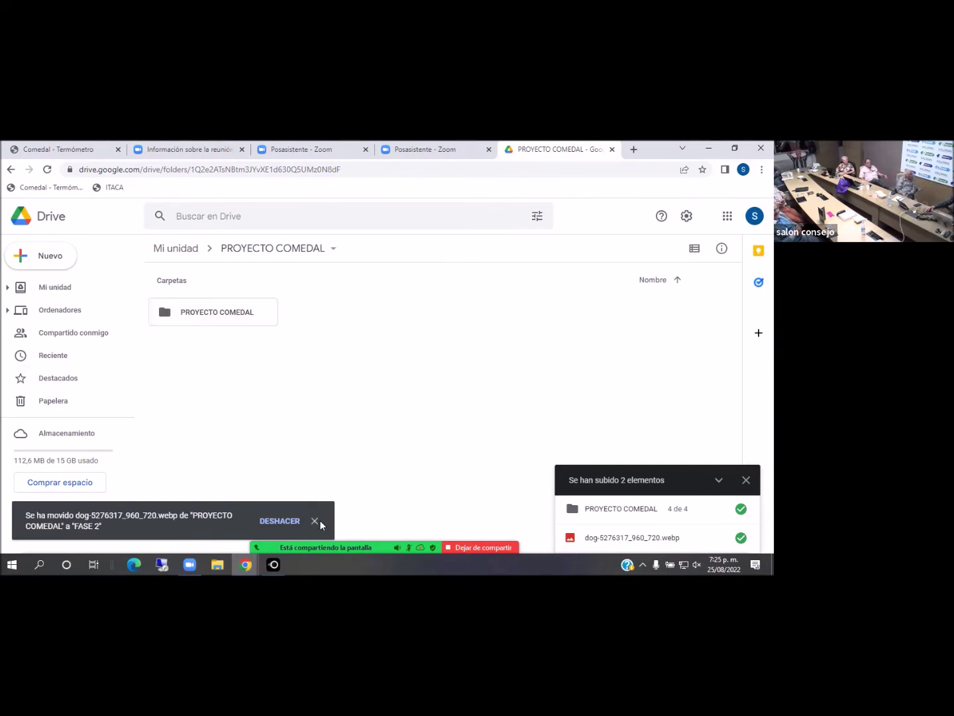
Open the nested PROYECTO COMEDAL's FASE 2 to verify the image, then return to the top folder
double_click(224, 313)
double_click(341, 319)
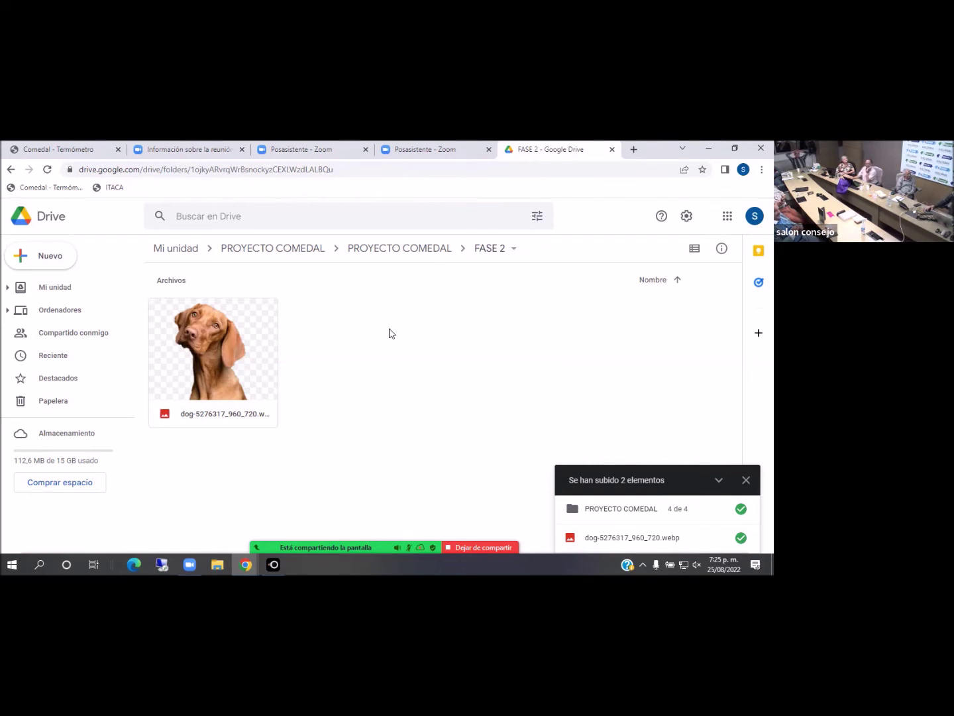
click(267, 250)
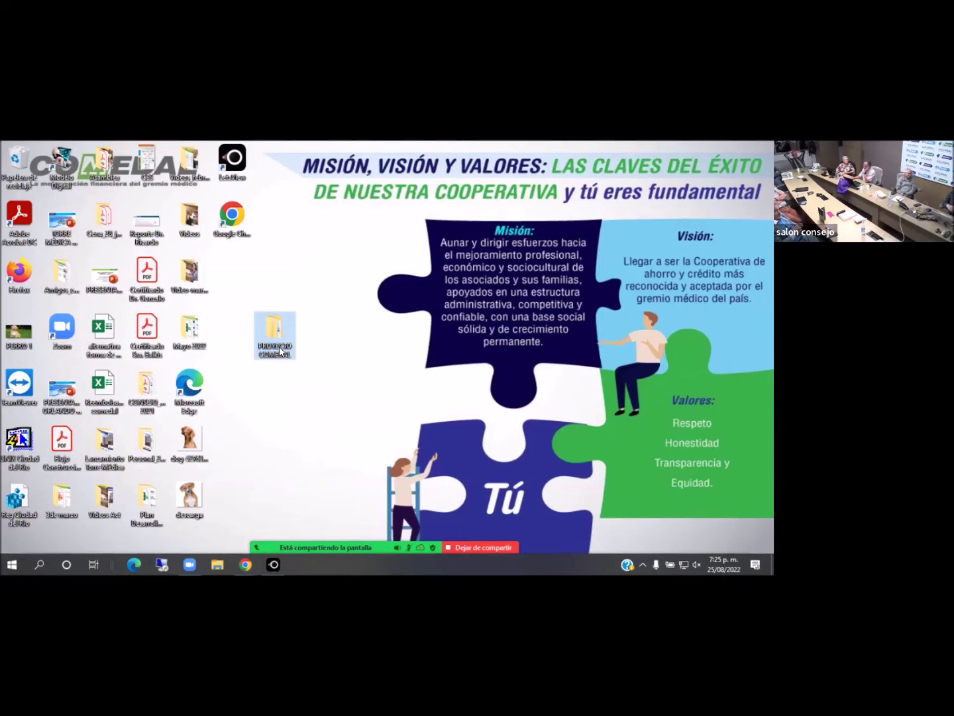
Permanently delete the local PROYECTO COMEDAL folder with Shift+Delete and confirm
click(279, 352)
key(shift+Delete)
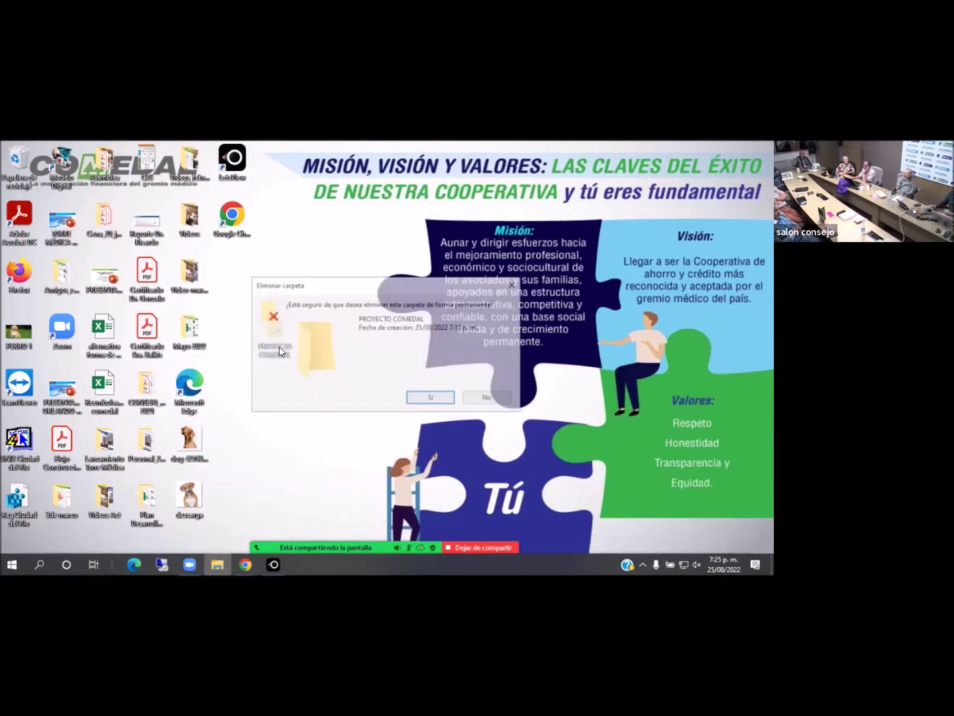
click(452, 398)
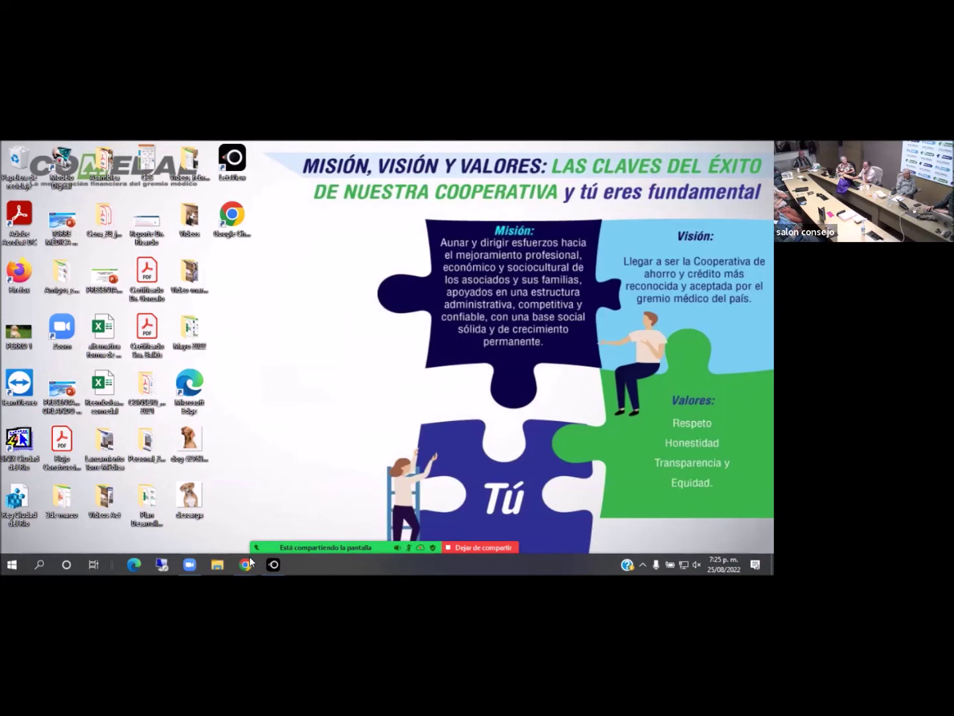
Close Drive's upload panel, minimize Chrome, and launch LetsView from the desktop
mouse_move(246, 563)
click(220, 522)
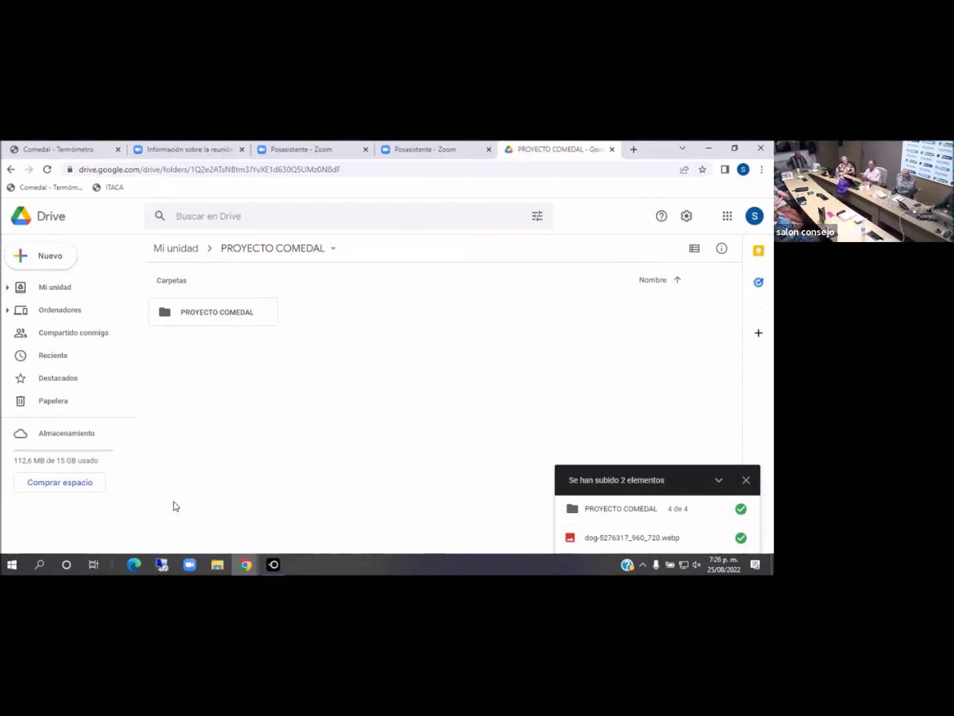
click(746, 481)
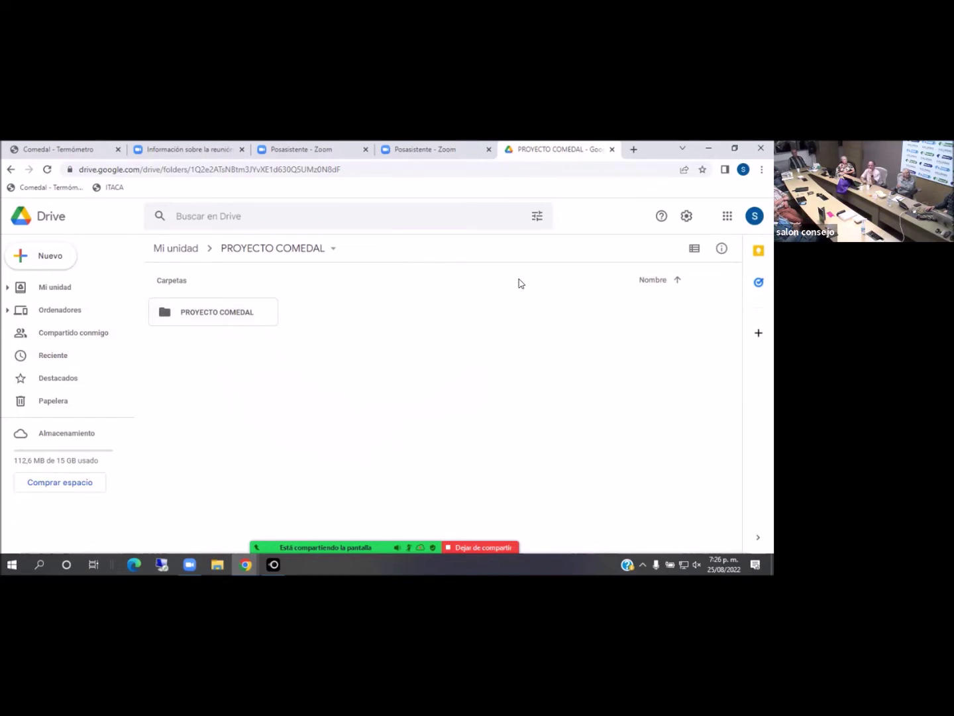
click(756, 219)
click(203, 449)
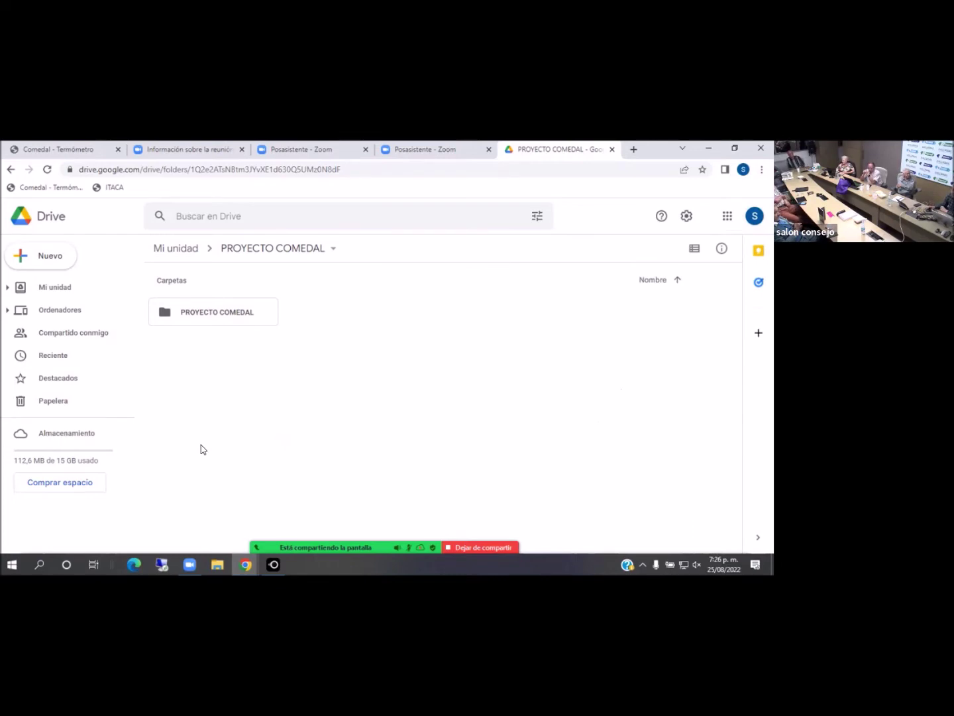
click(683, 148)
click(711, 150)
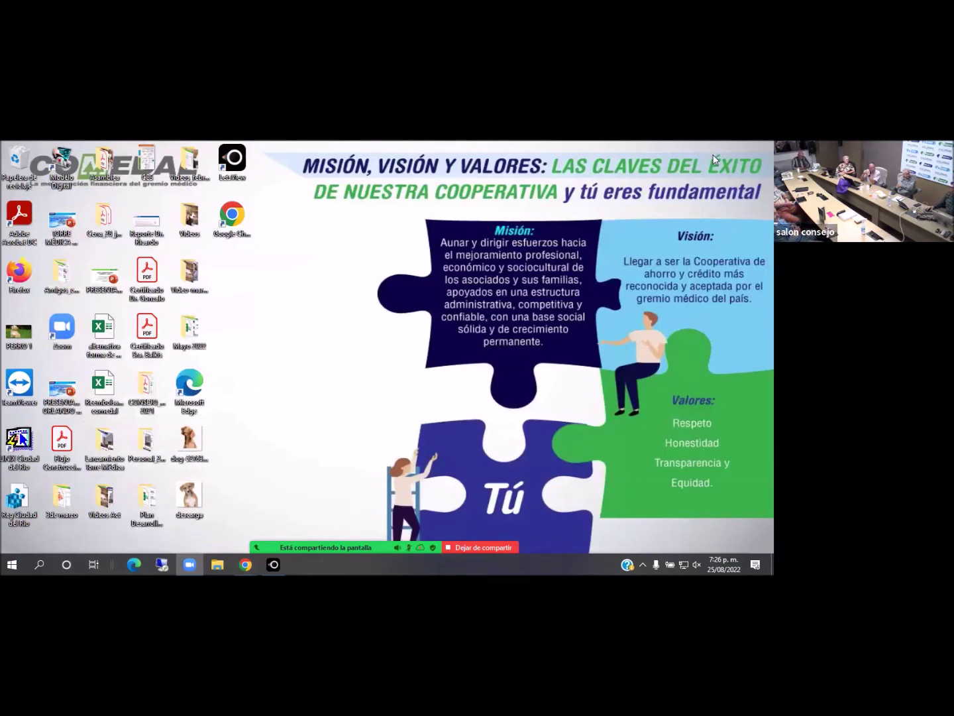
double_click(245, 160)
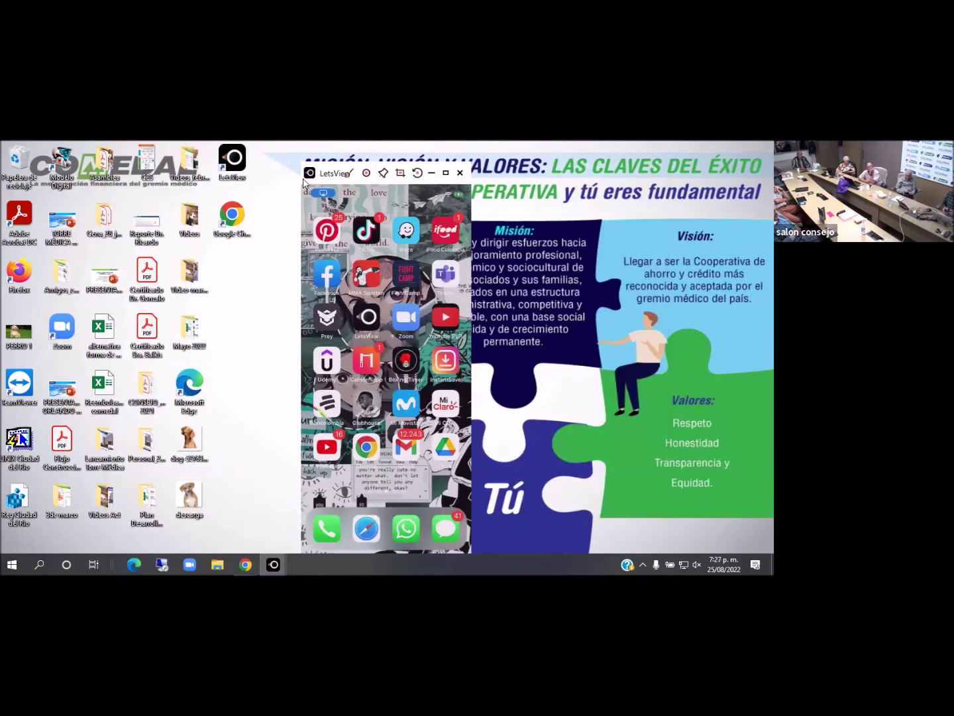
Switch the LetsView phone mirror to full screen and minimize the Drive window that appears
click(445, 171)
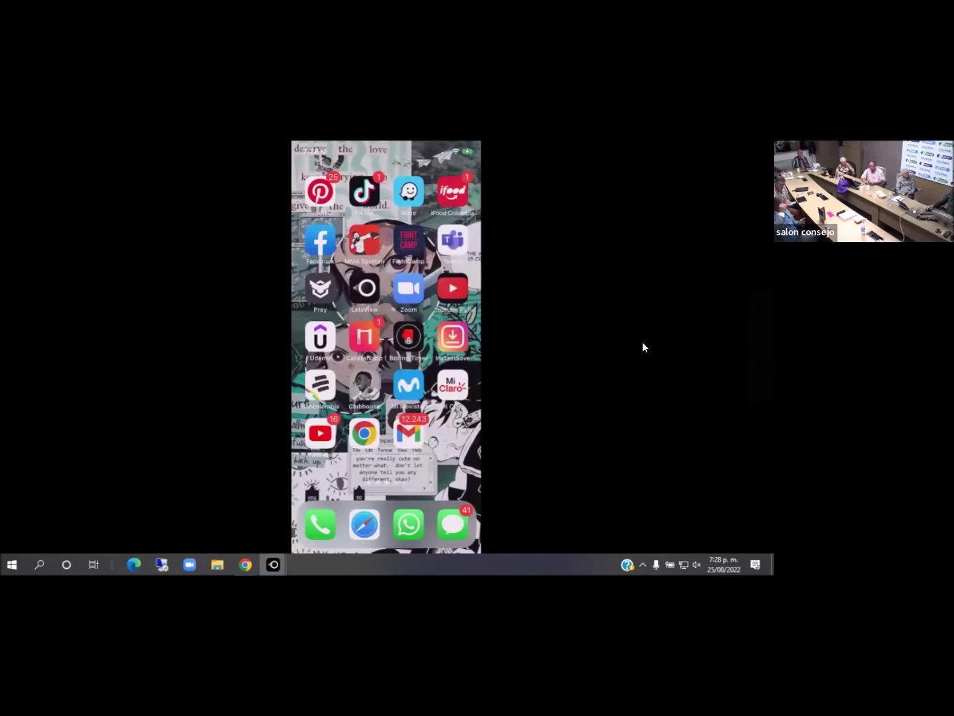
mouse_move(244, 560)
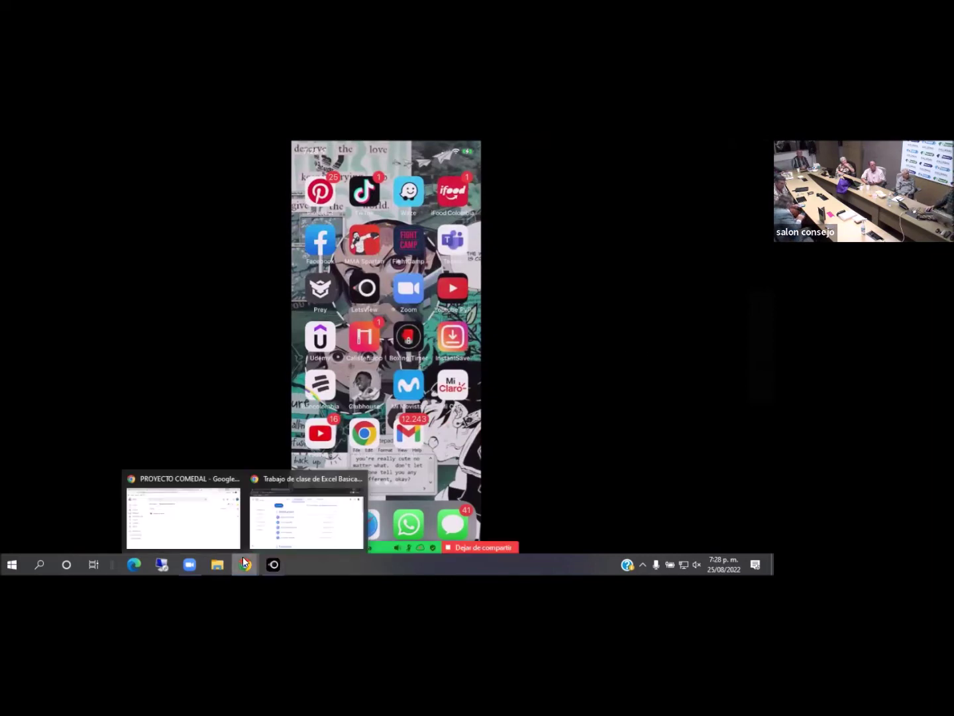
click(218, 527)
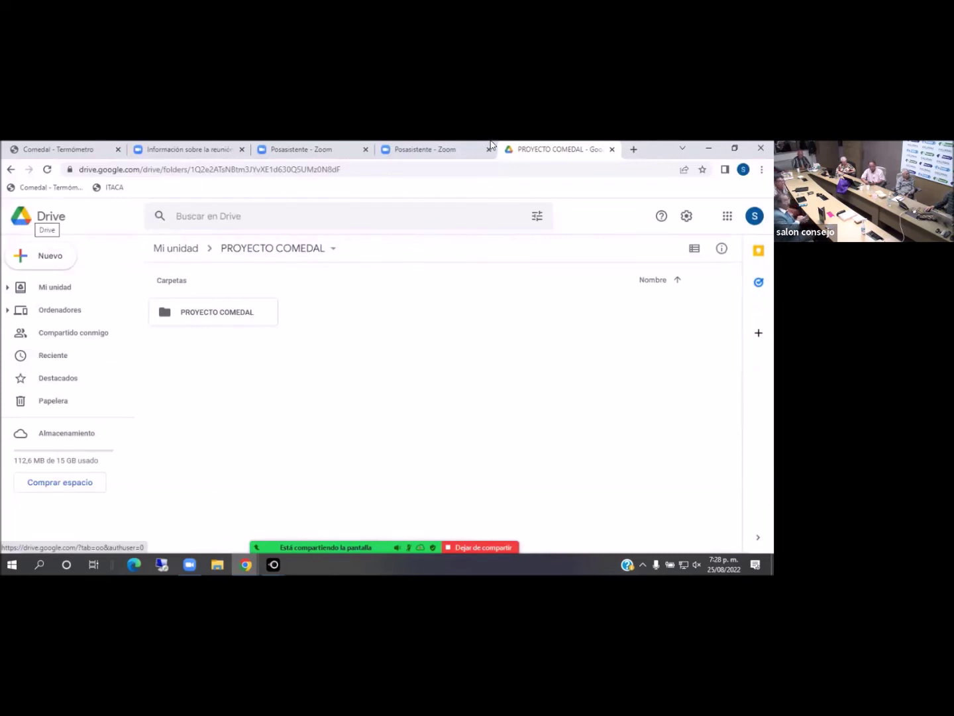
click(706, 150)
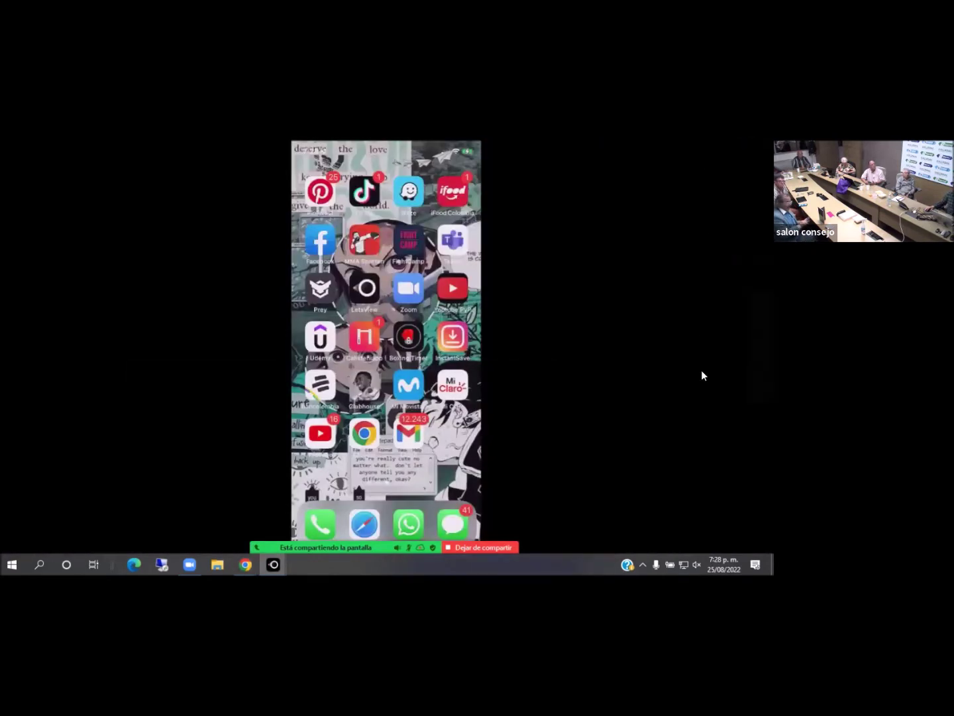
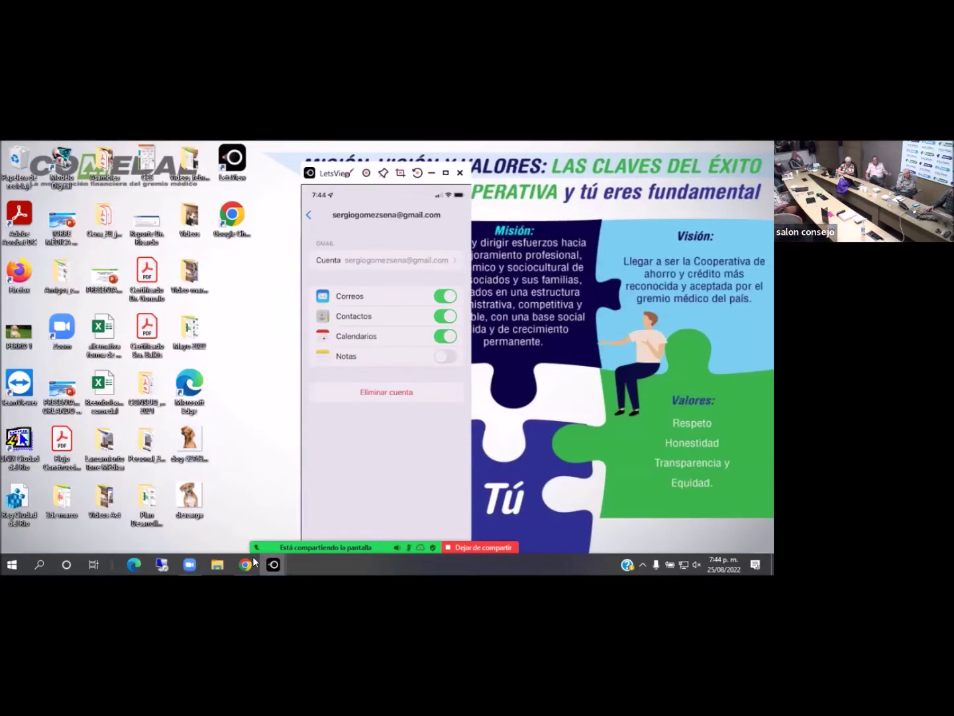
Bring the Chrome window showing the PROYECTO COMEDAL Drive folder to the front
mouse_move(246, 564)
click(183, 517)
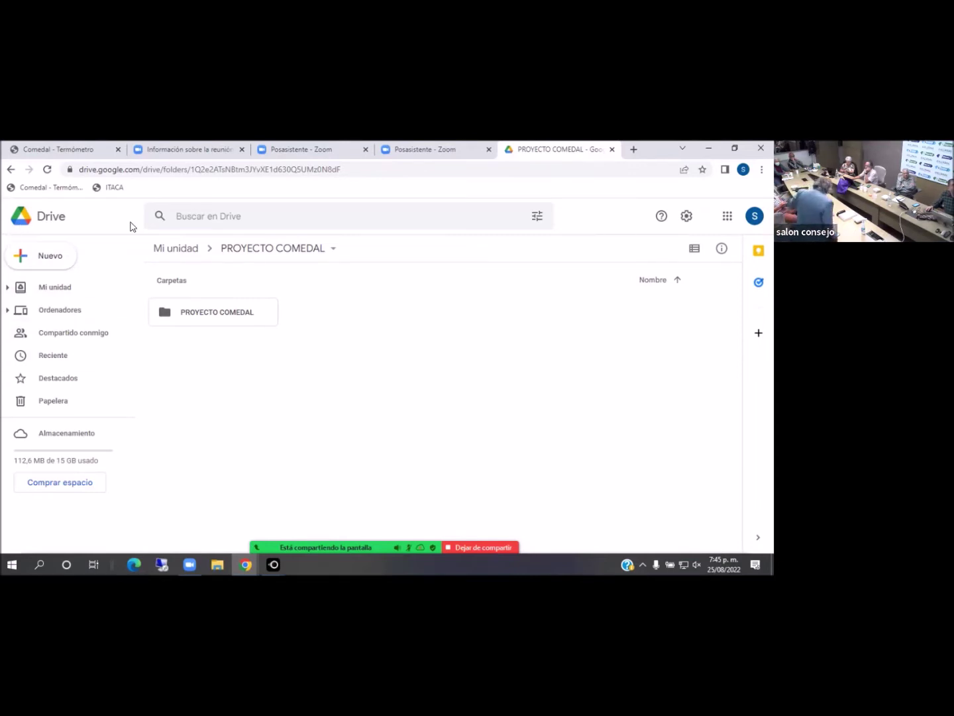
click(729, 218)
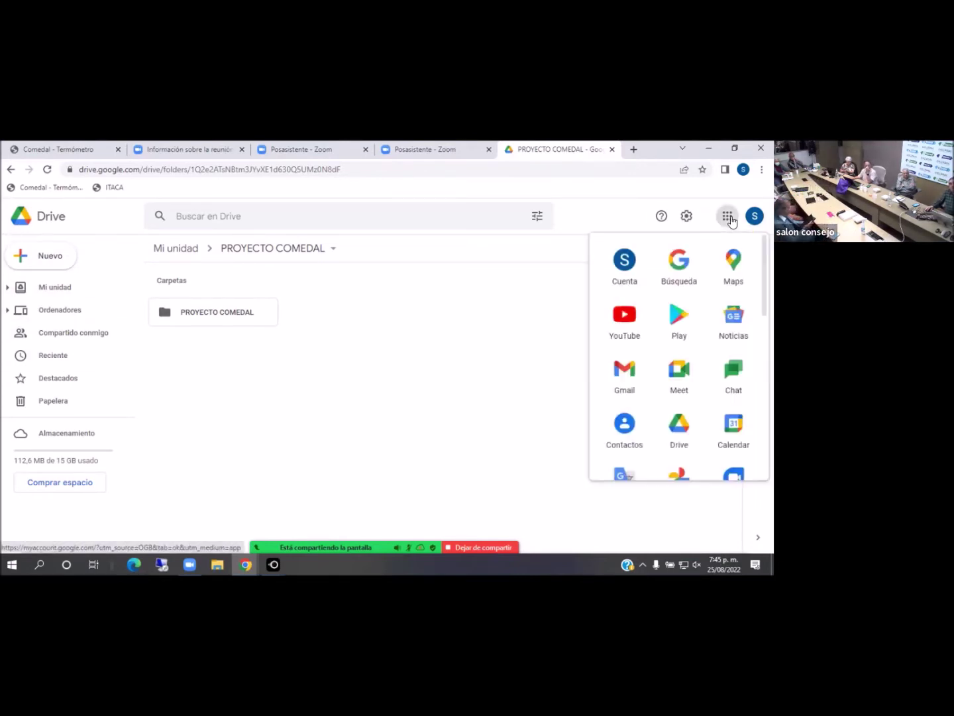
Open Contactos from the Google apps launcher in a new tab, beside Google Drive
click(624, 430)
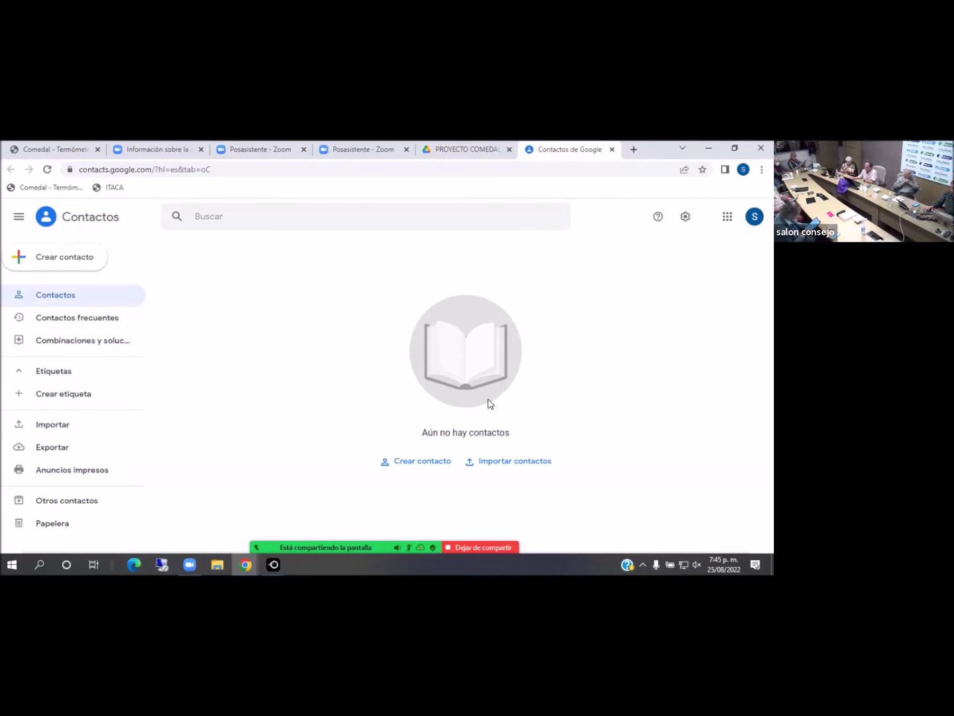
click(422, 462)
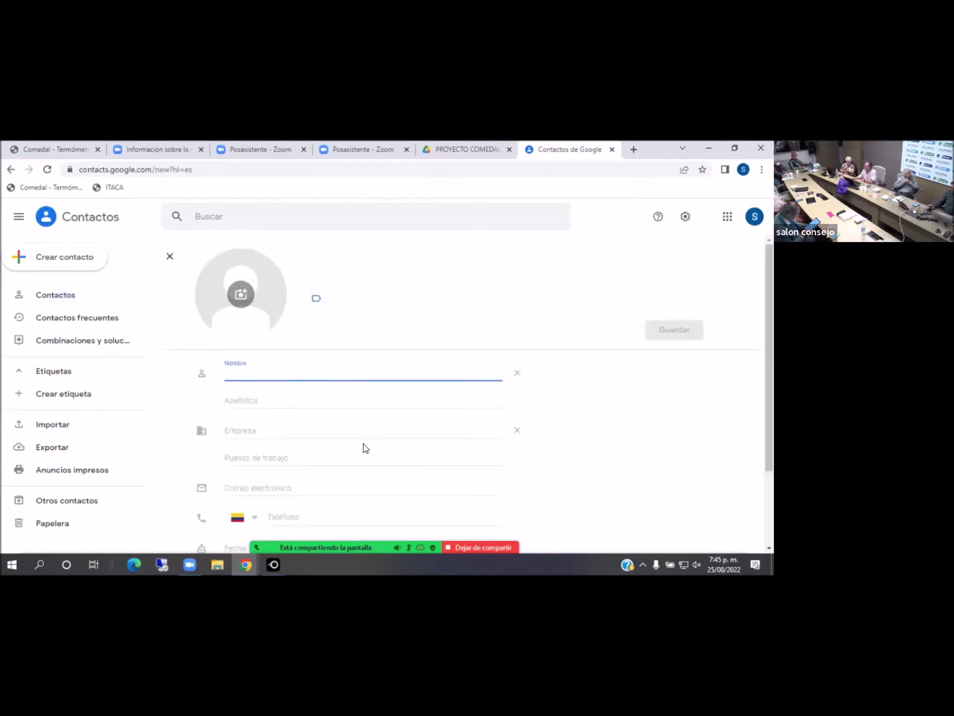
Create a contact named COMEDAL, enter its phone number, and save it
text(COMEDAL)
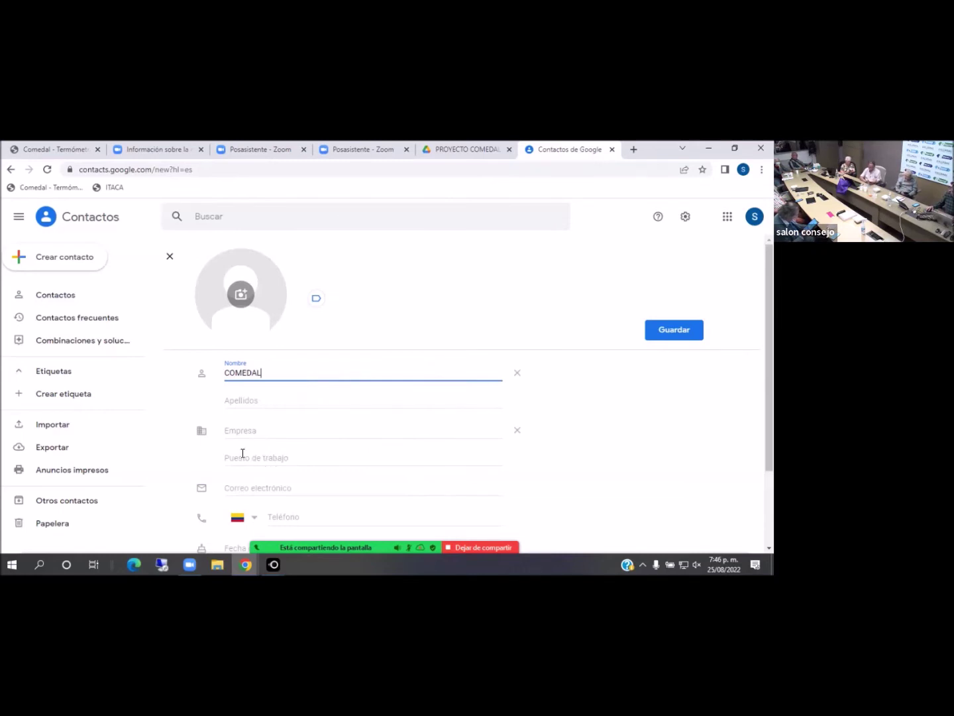
scroll(295, 440, down, 2)
click(294, 415)
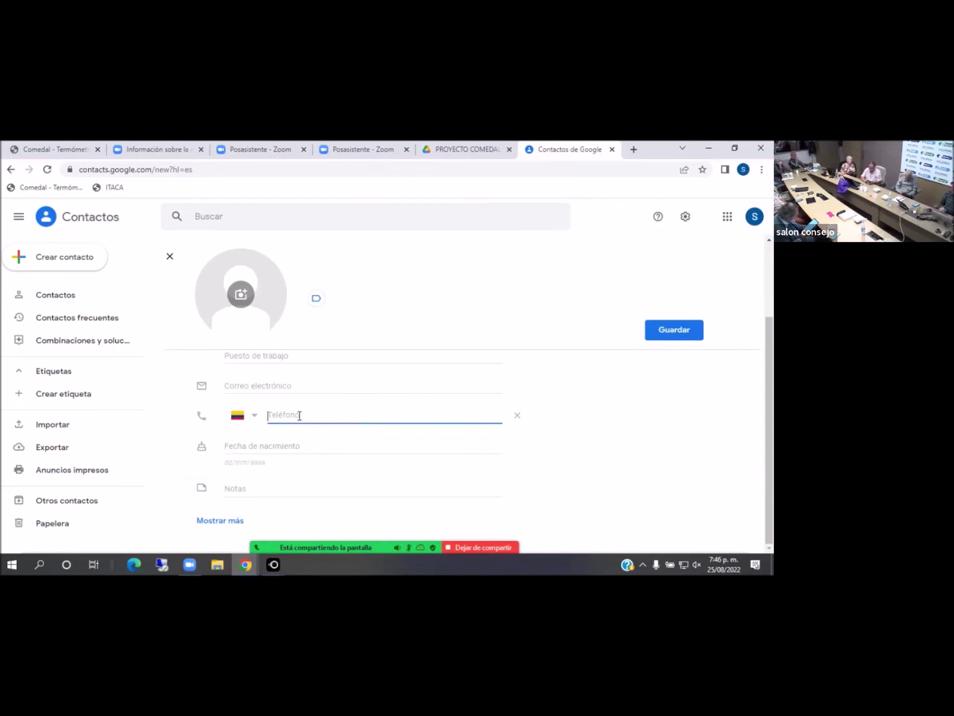
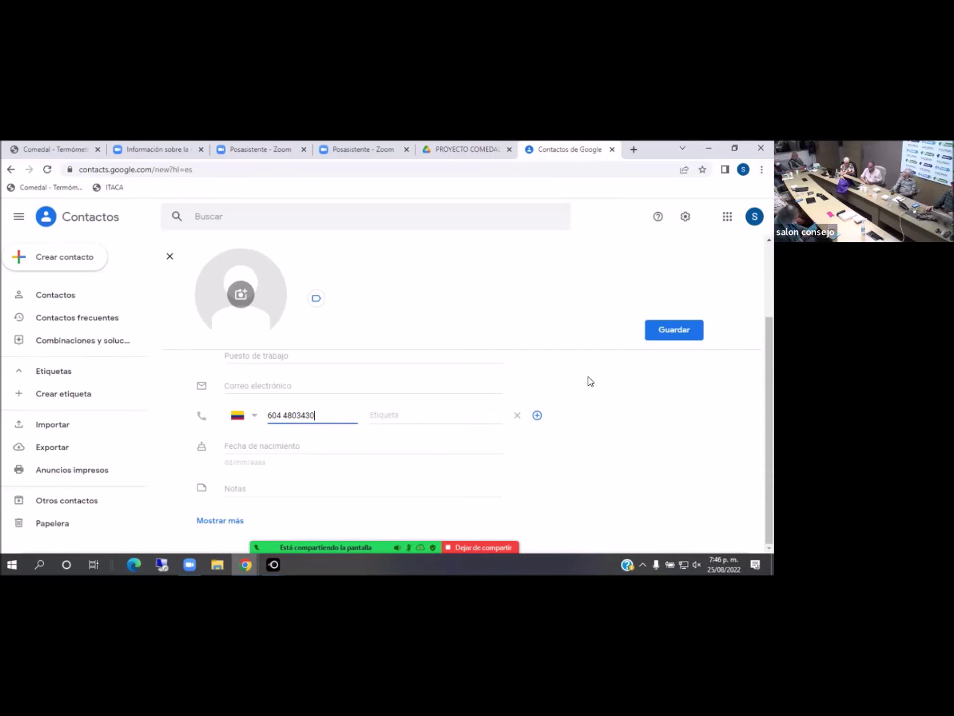
click(671, 334)
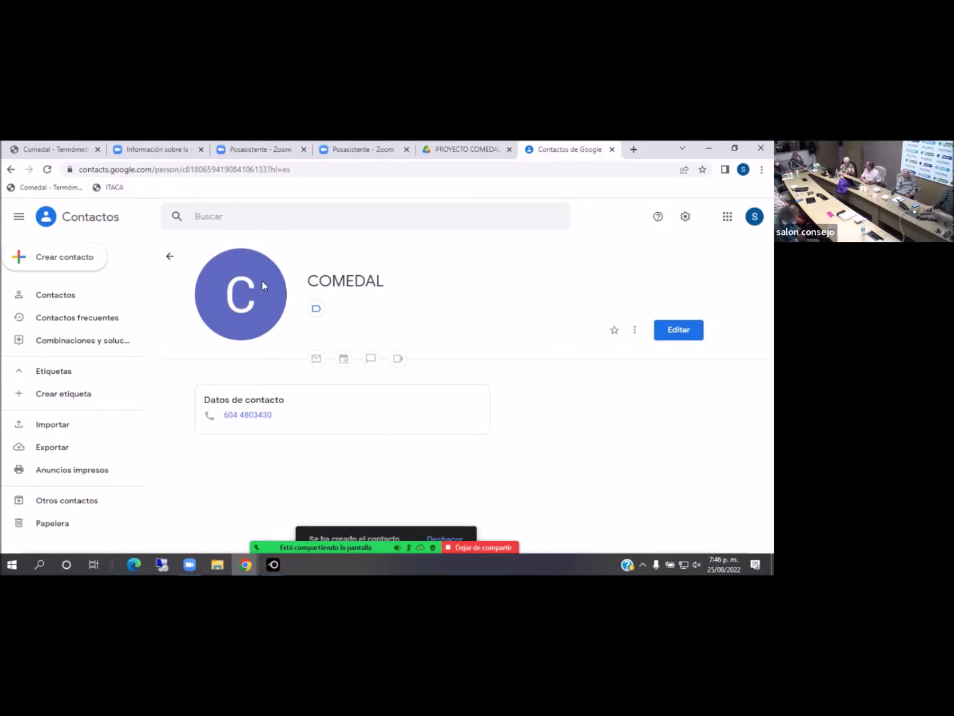
click(725, 218)
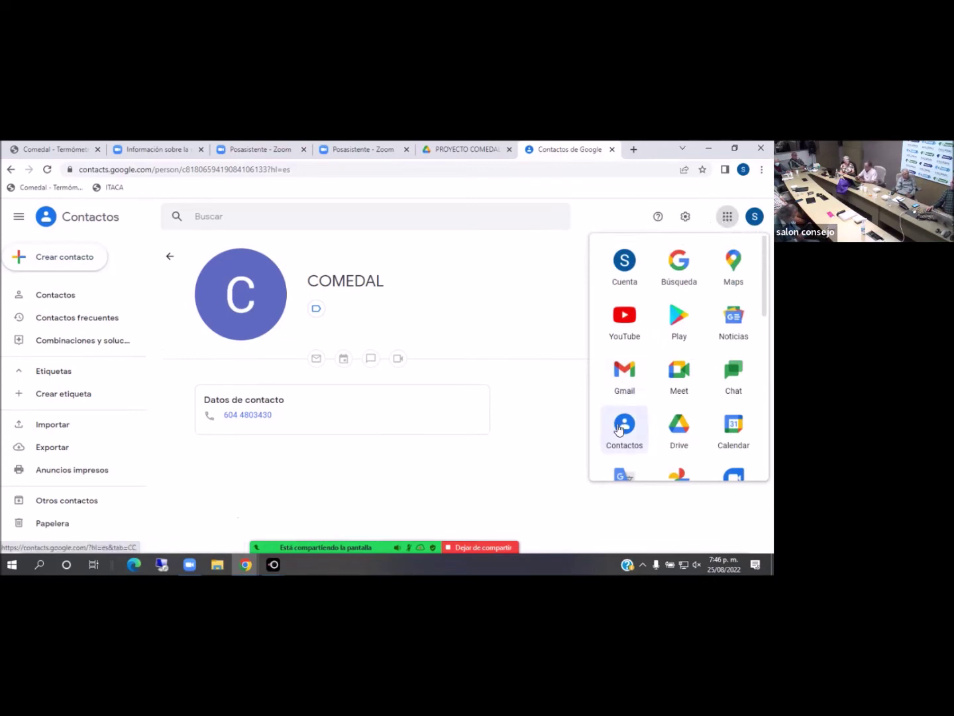
Reopen the Google apps launcher and open Contactos to see COMEDAL as the only contact
click(491, 271)
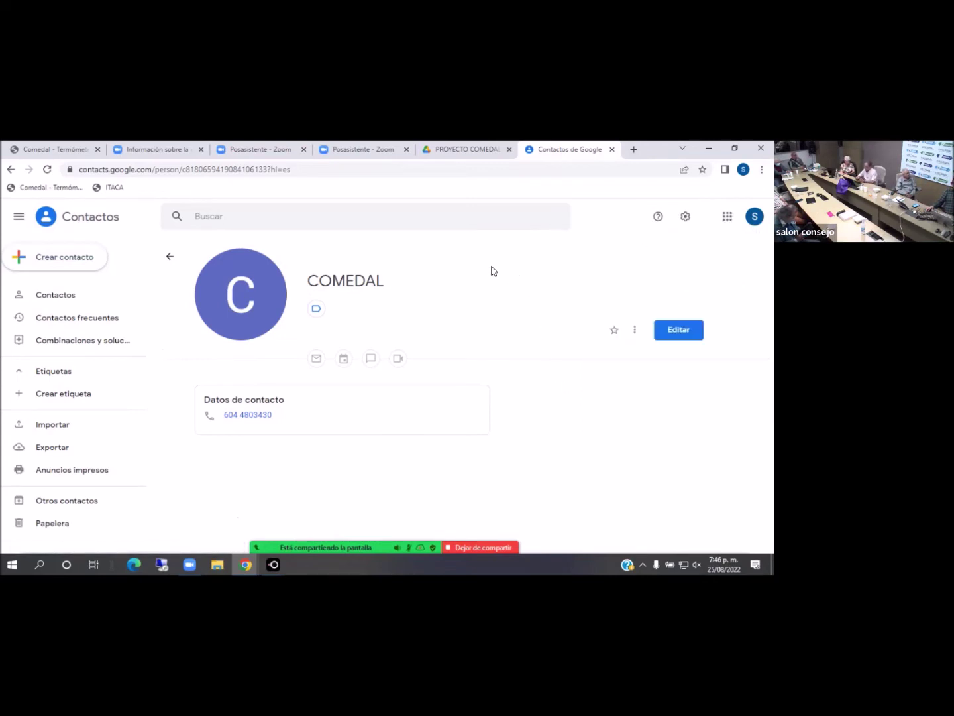
click(727, 216)
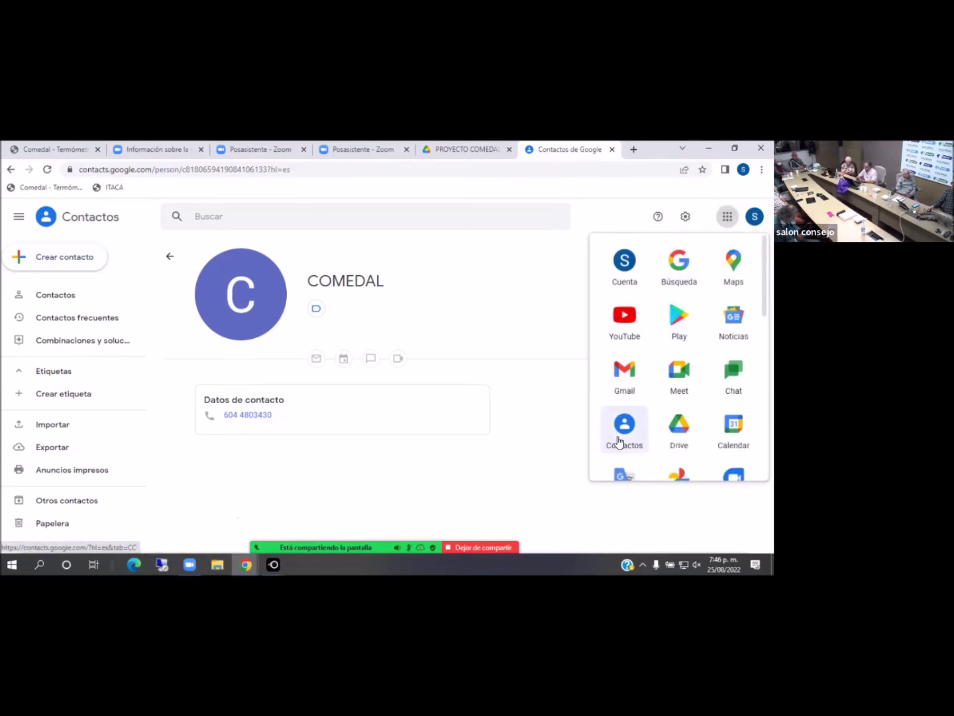
click(624, 430)
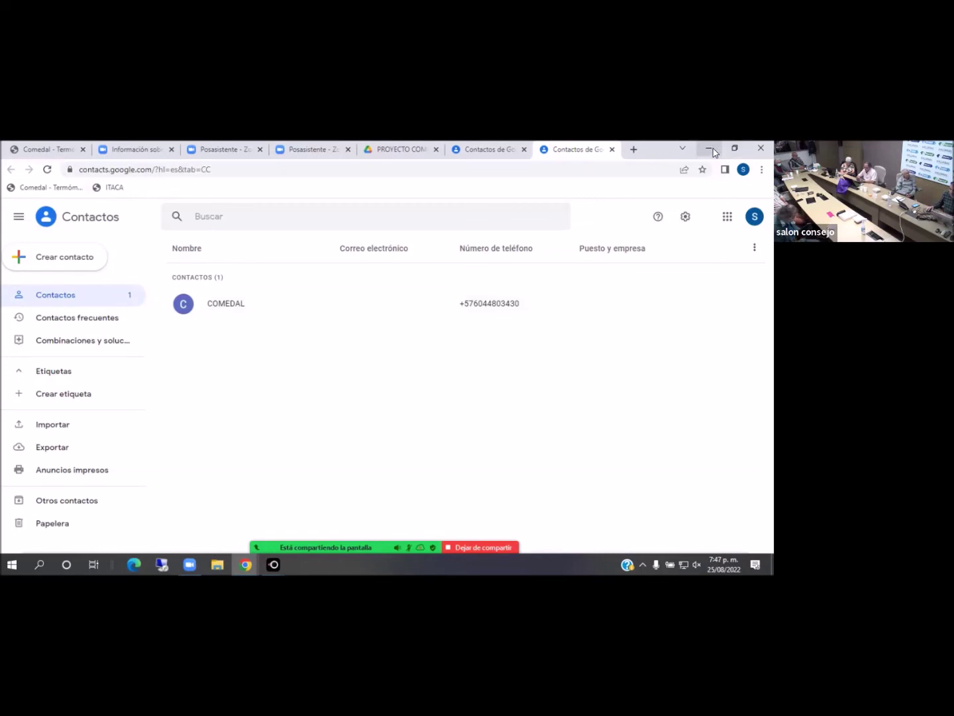
click(708, 148)
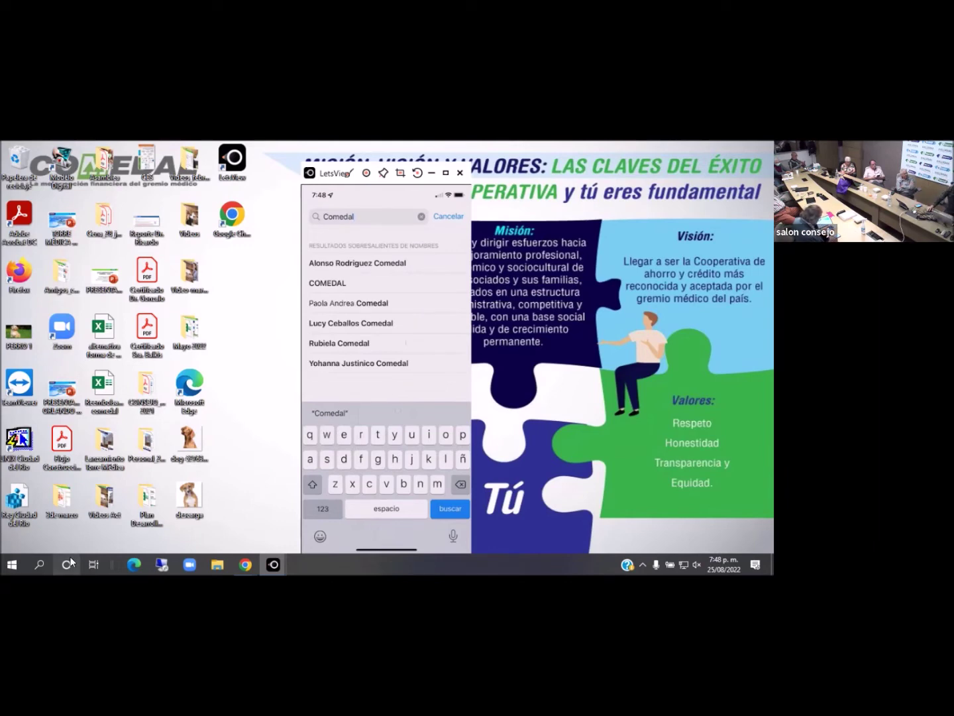
Bring the Chrome window with the Google Contacts tab back in front of LetsView
click(179, 513)
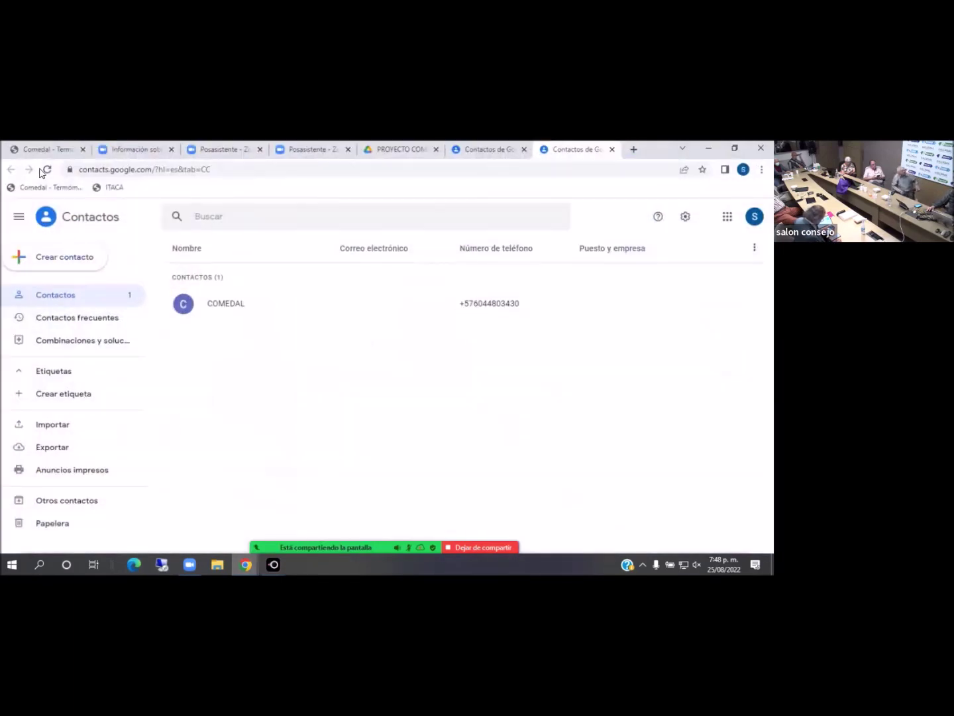
click(45, 171)
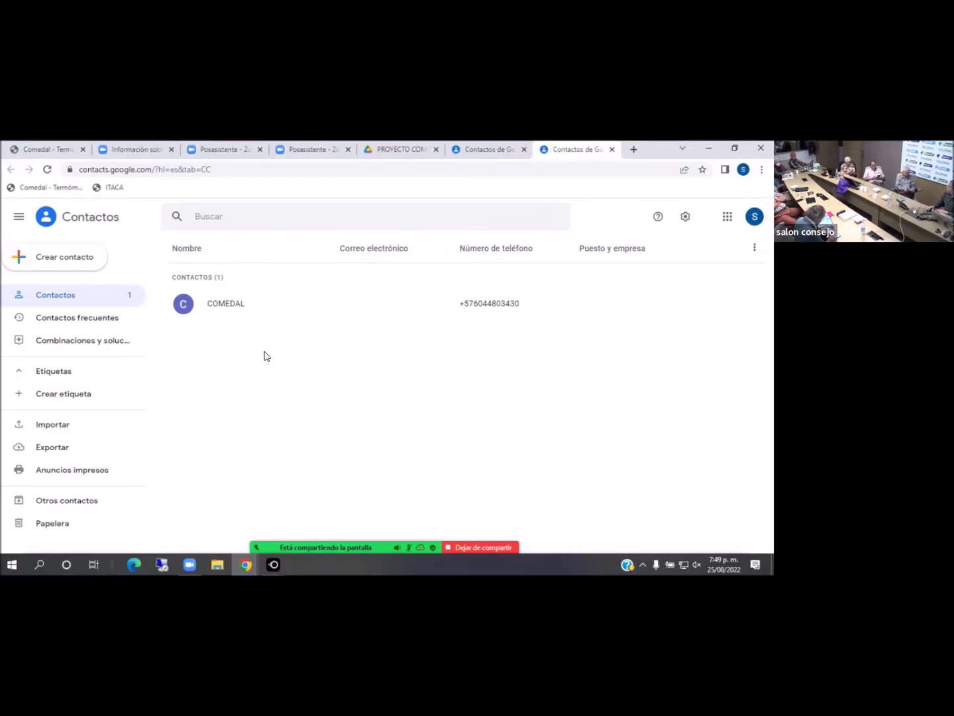
click(709, 148)
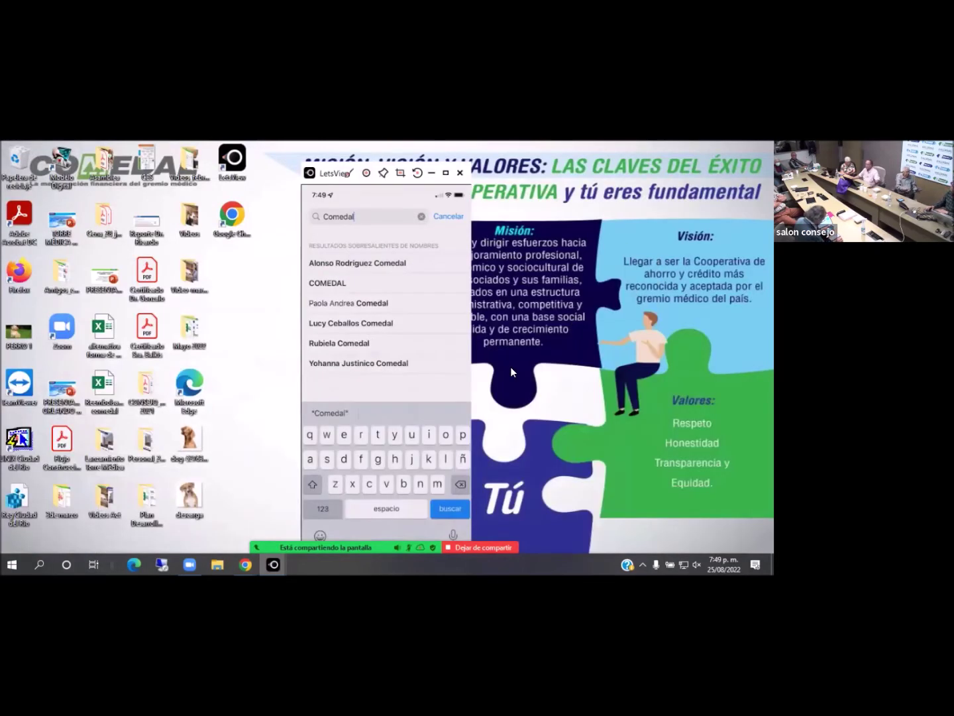